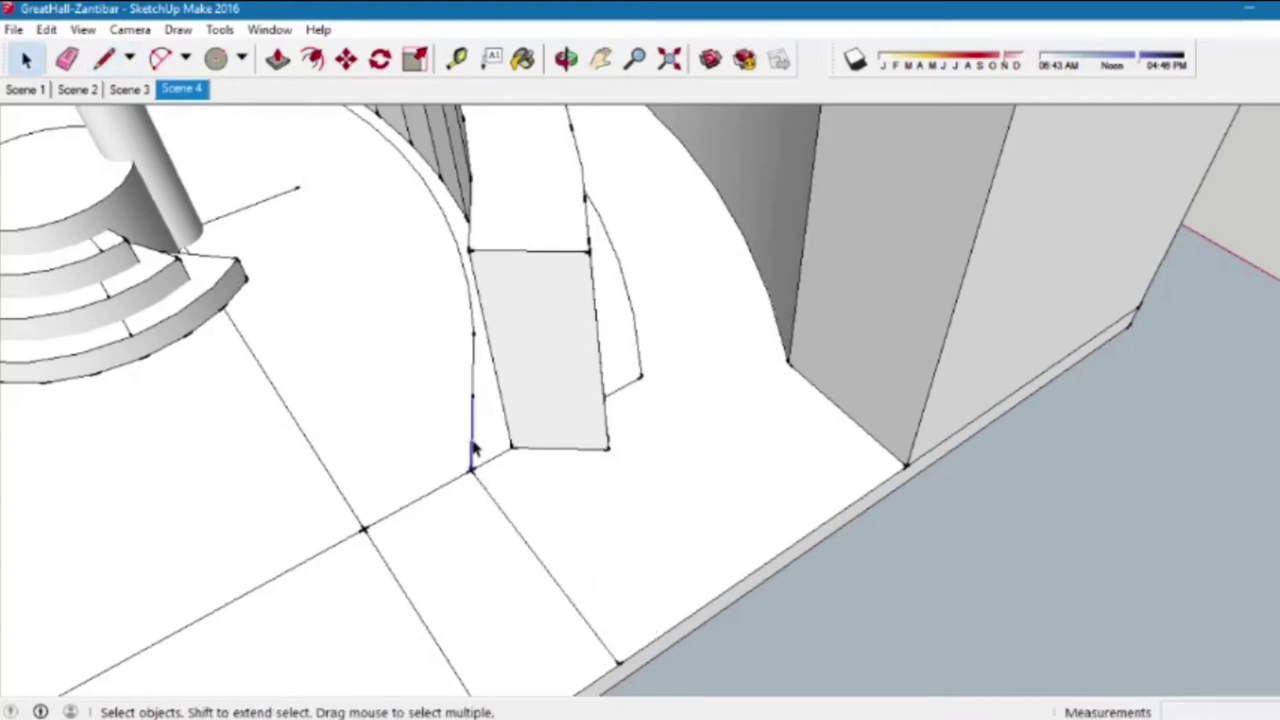
- Close the floor outline beside the curved bench's end with a line and raise the enclosed face with Push/Pull
{"action": "left_click", "coordinate": [845, 423]}
{"action": "key", "text": "l"}
{"action": "left_click", "coordinate": [914, 449]}
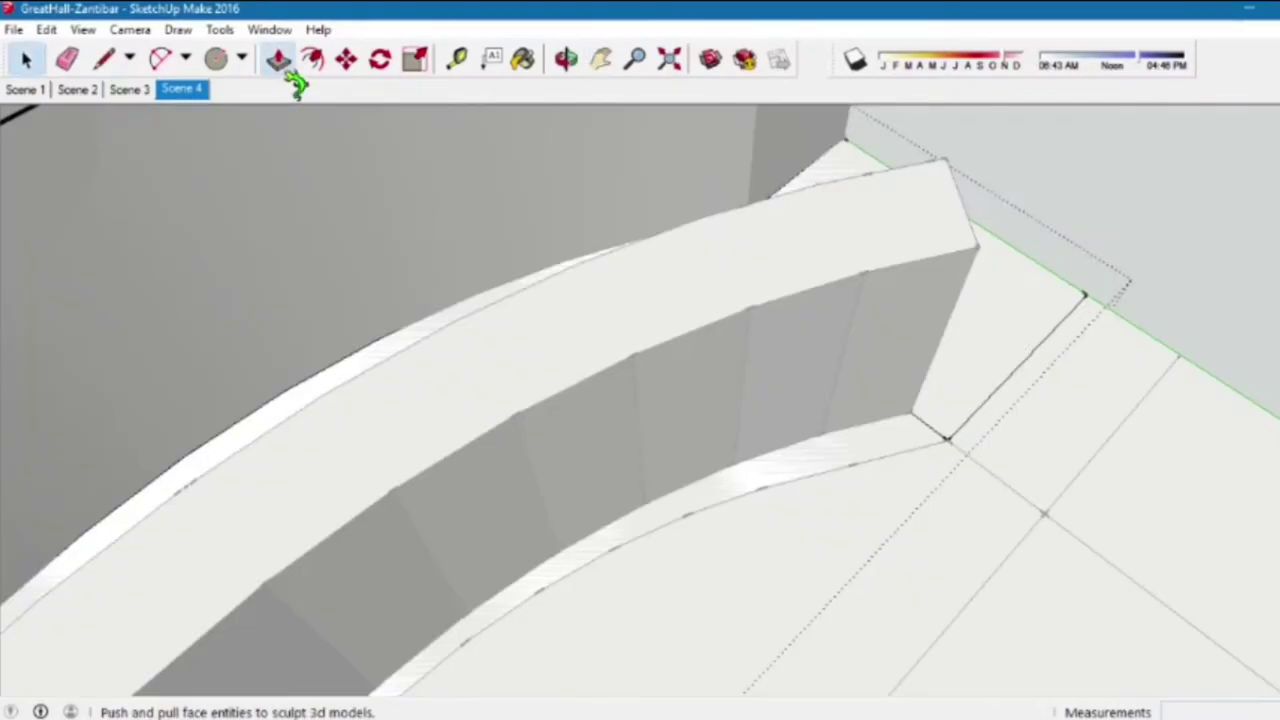
{"action": "left_click", "coordinate": [1000, 240]}
{"action": "left_click", "coordinate": [1014, 294]}
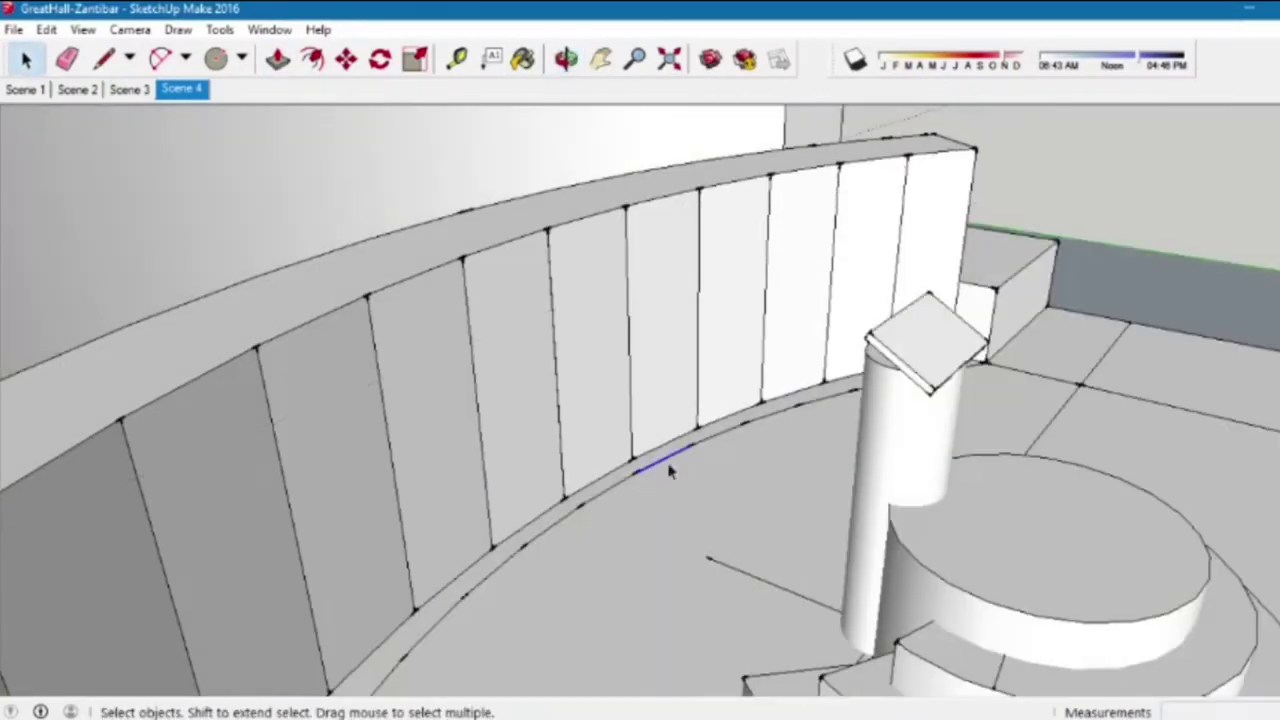
- Push/Pull the narrow curved strip along the foot of the bench to continue the raised platform
{"action": "middle_click_drag", "start_coordinate": [671, 466], "coordinate": [600, 400], "text": "shift"}
{"action": "key", "text": "t"}
{"action": "key", "text": "space"}
{"action": "left_click", "coordinate": [466, 377]}
{"action": "key", "text": "p"}
{"action": "left_click_drag", "start_coordinate": [466, 377], "coordinate": [529, 380]}
{"action": "key", "text": "space"}
{"action": "key", "text": "space"}
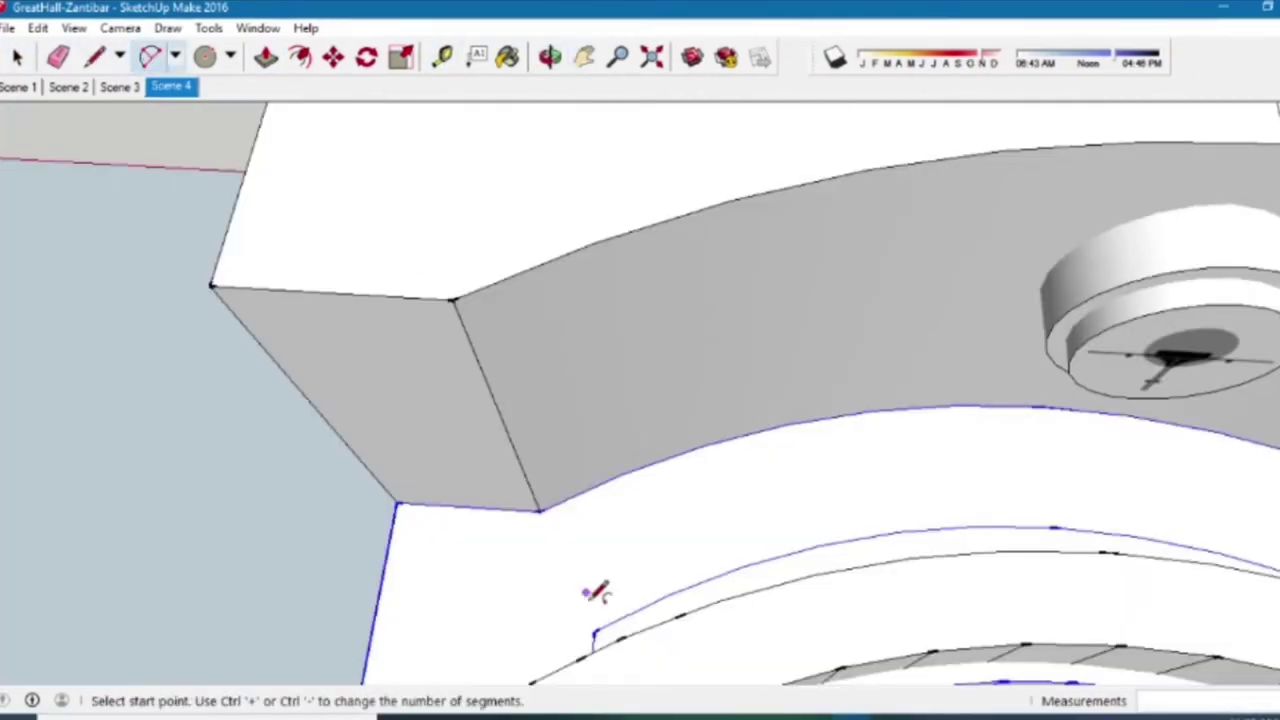
- Trace an arc along one half of the bench's rear edge and move it close to the curved back wall
{"action": "left_click", "coordinate": [1058, 526]}
{"action": "left_click", "coordinate": [829, 537]}
{"action": "key", "text": "space"}
{"action": "left_click", "coordinate": [811, 534]}
{"action": "key", "text": "m"}
{"action": "left_click", "coordinate": [811, 534]}
{"action": "key", "text": "Escape"}
{"action": "left_click", "coordinate": [824, 546]}
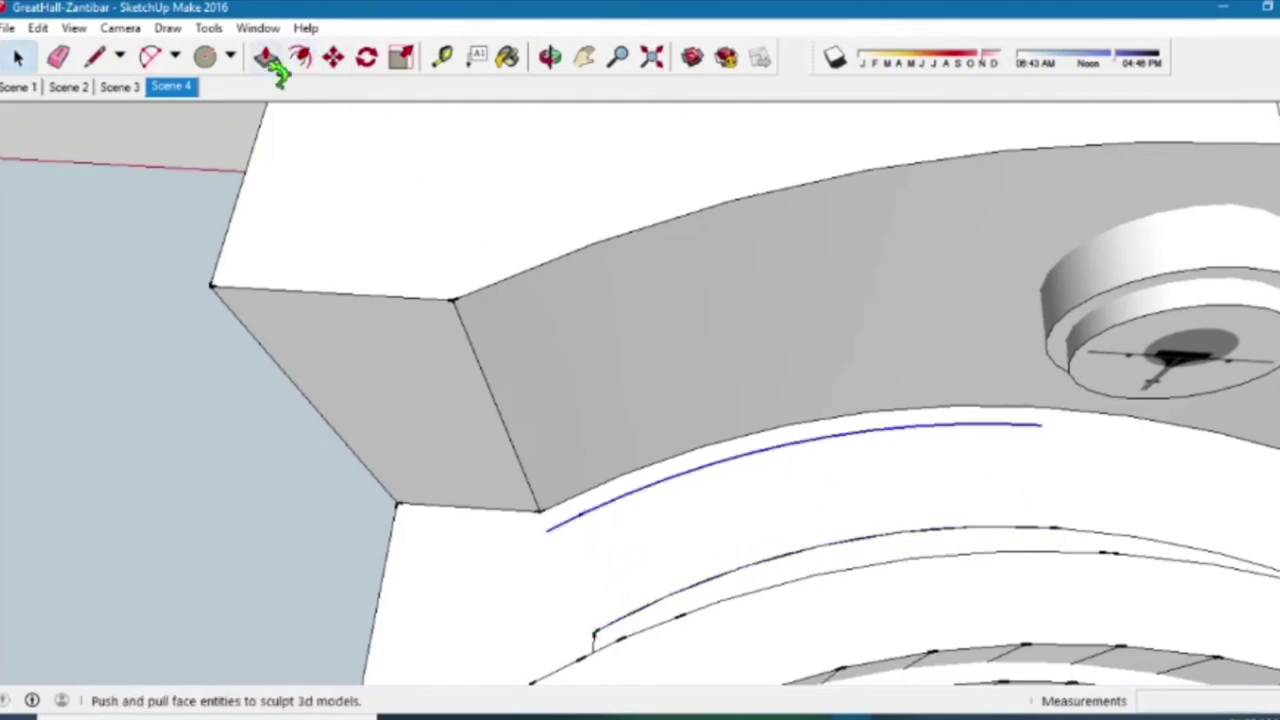
- Copy the arc near the back wall so that the two parallel arcs are 2" apart
{"action": "key", "text": "space"}
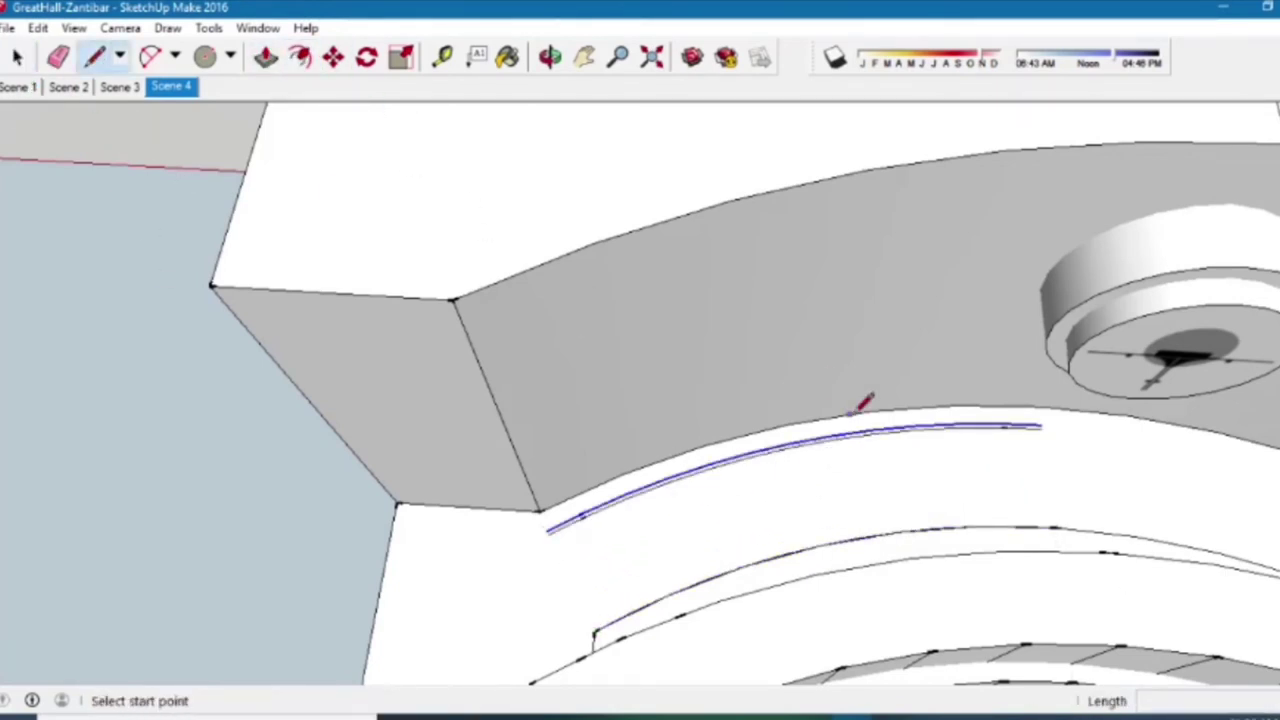
{"action": "scroll", "coordinate": [1037, 437], "scroll_direction": "up", "scroll_amount": 5}
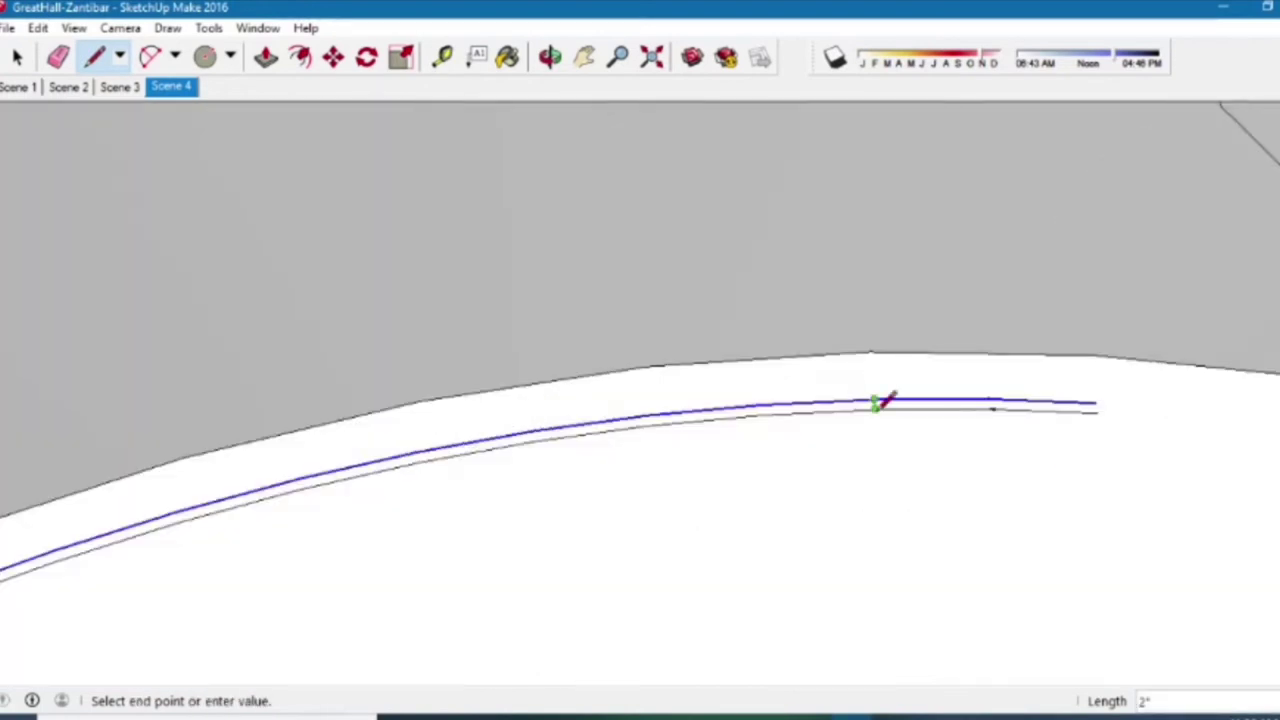
{"action": "key", "text": "space"}
{"action": "left_click", "coordinate": [922, 418]}
- Close the strip between the two arcs short of its inner end, remove the excess, and make the strip a group
{"action": "left_click", "coordinate": [551, 57]}
{"action": "left_click_drag", "start_coordinate": [566, 105], "coordinate": [155, 128]}
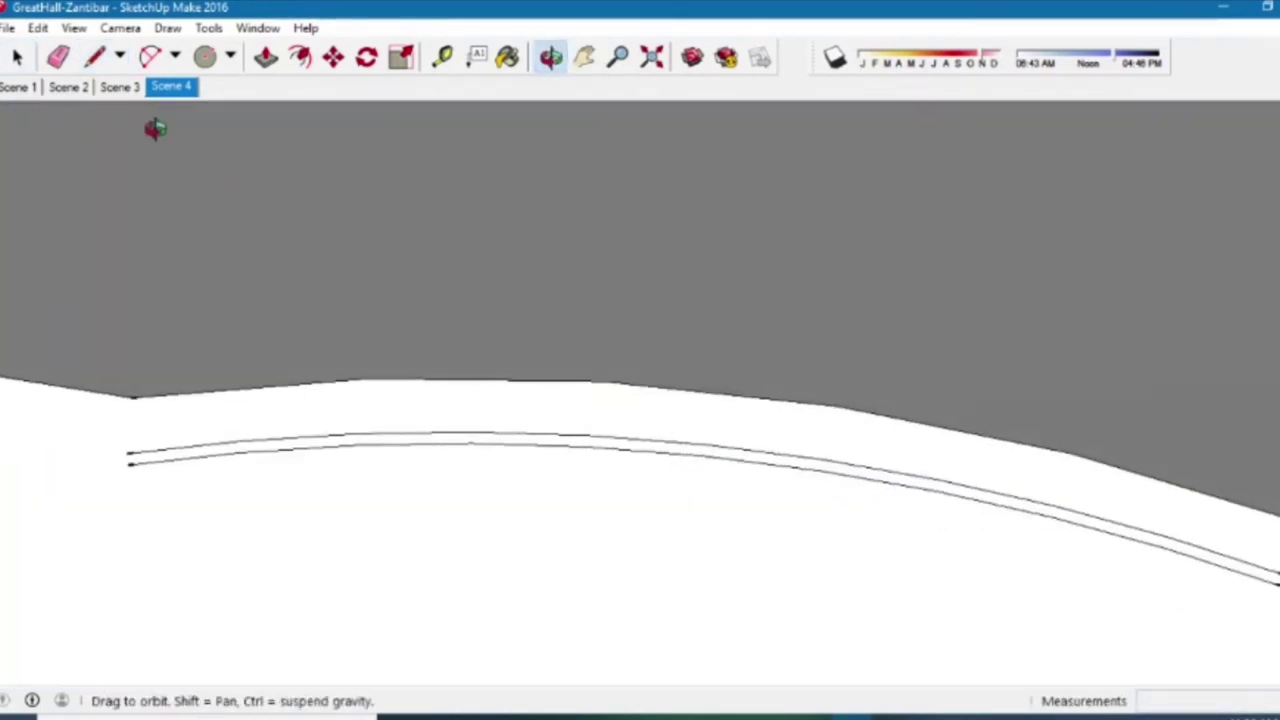
{"action": "left_click", "coordinate": [371, 440]}
{"action": "key", "text": "space"}
{"action": "left_click", "coordinate": [296, 444]}
{"action": "left_click_drag", "start_coordinate": [323, 409], "coordinate": [1279, 609]}
{"action": "right_click", "coordinate": [988, 150]}
{"action": "left_click", "coordinate": [1098, 300]}
- Pull the grouped strip upward with Push/Pull to form a tall curved panel in front of the back wall
{"action": "key", "text": "p"}
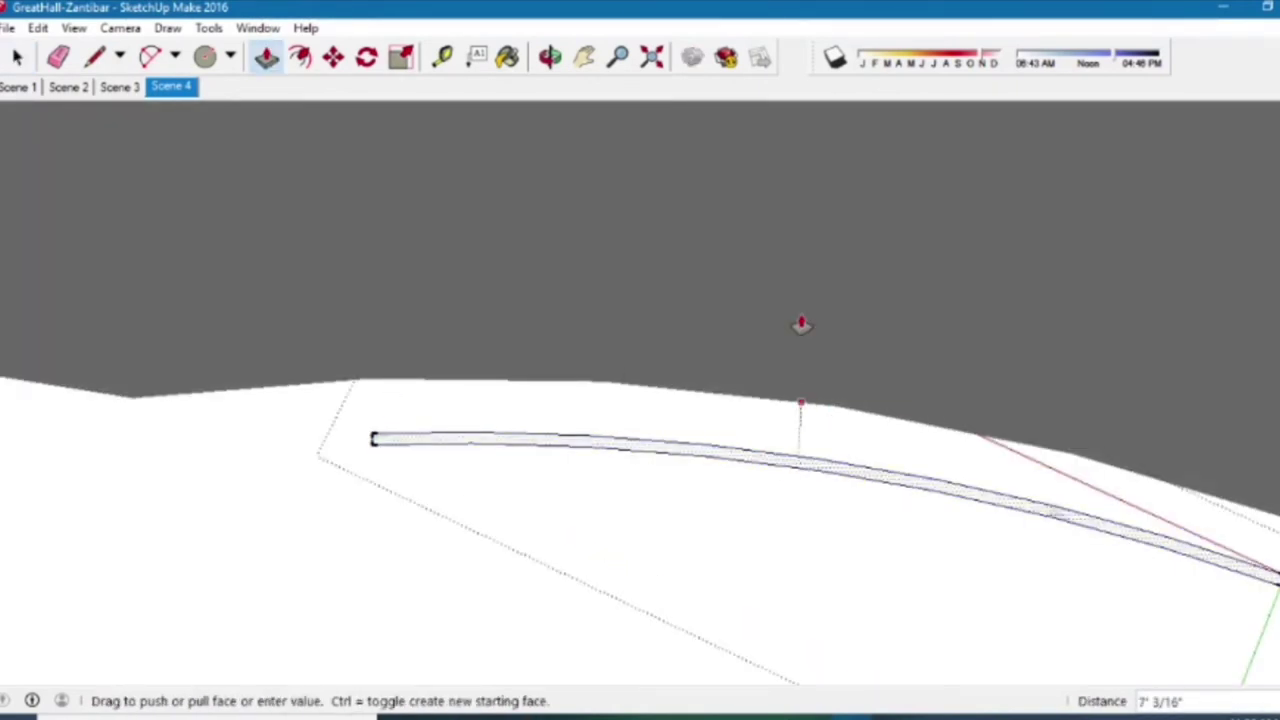
{"action": "left_click_drag", "start_coordinate": [801, 325], "coordinate": [811, 206]}
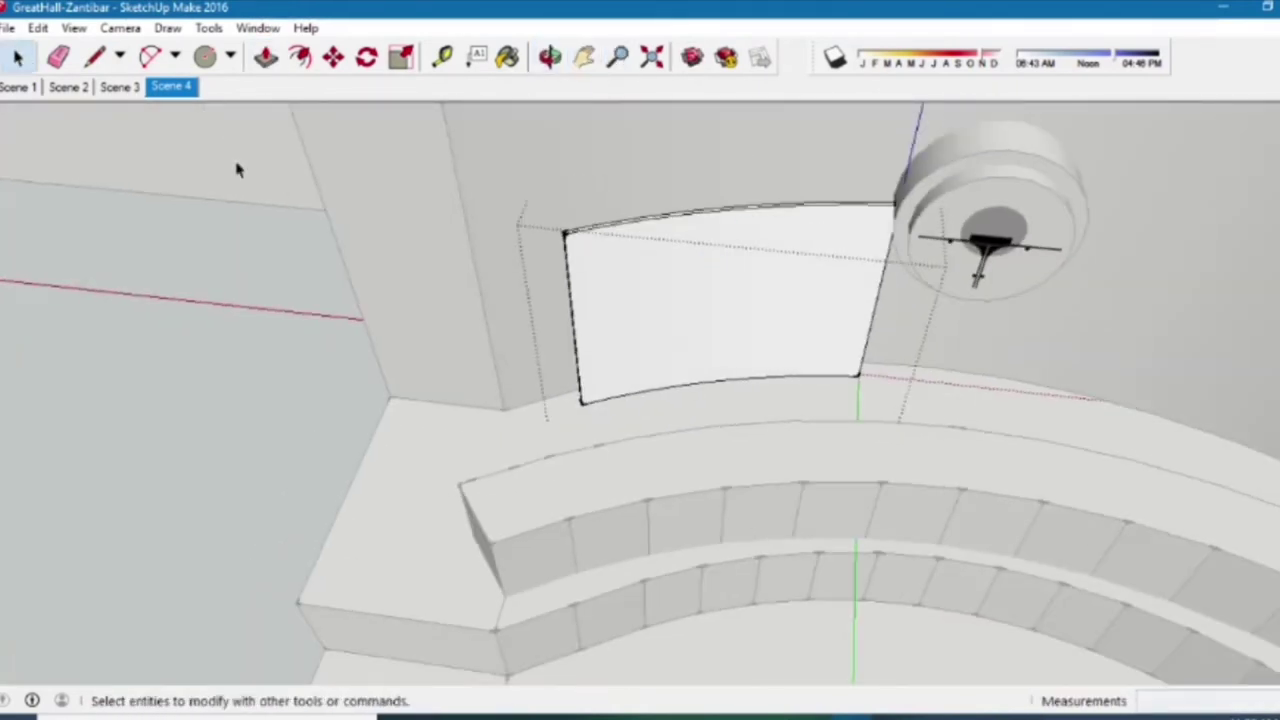
{"action": "left_click", "coordinate": [800, 355]}
{"action": "left_click", "coordinate": [550, 57]}
{"action": "left_click_drag", "start_coordinate": [720, 220], "coordinate": [560, 260]}
{"action": "left_click", "coordinate": [18, 57]}
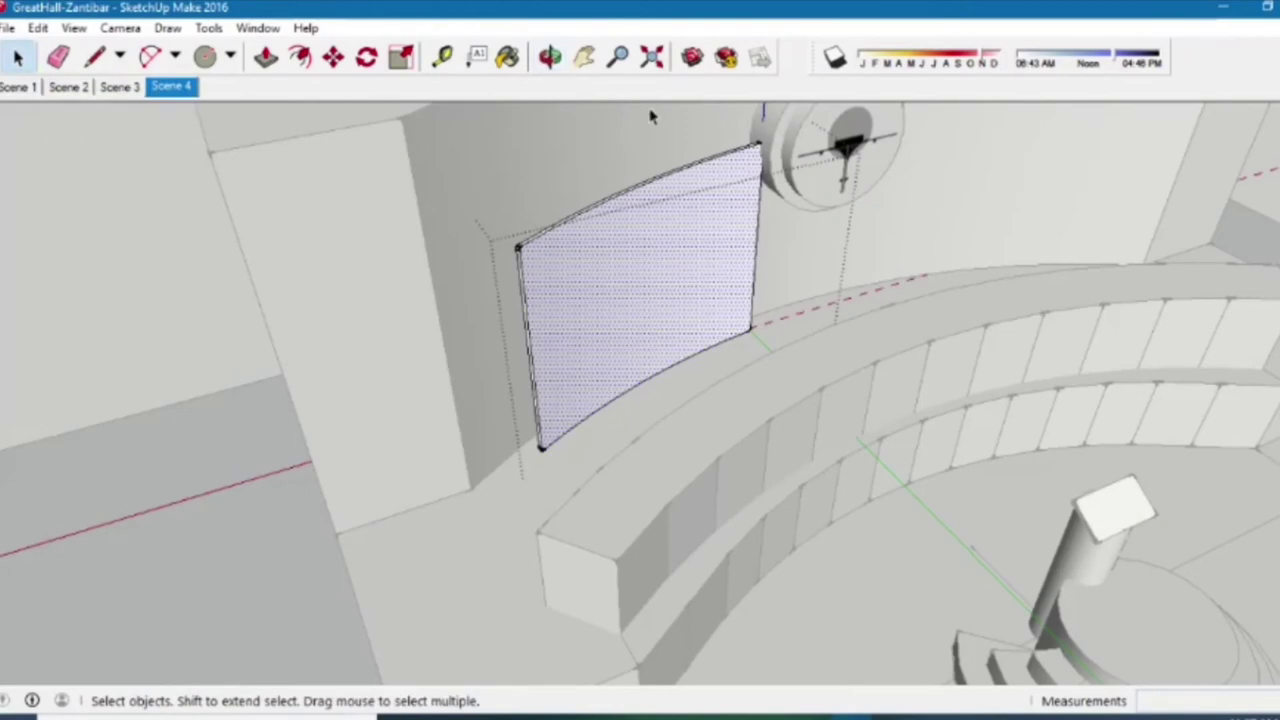
- Move the curved panel group up from the floor onto the back wall beside the round emblem
{"action": "left_click", "coordinate": [119, 87]}
{"action": "key", "text": "p"}
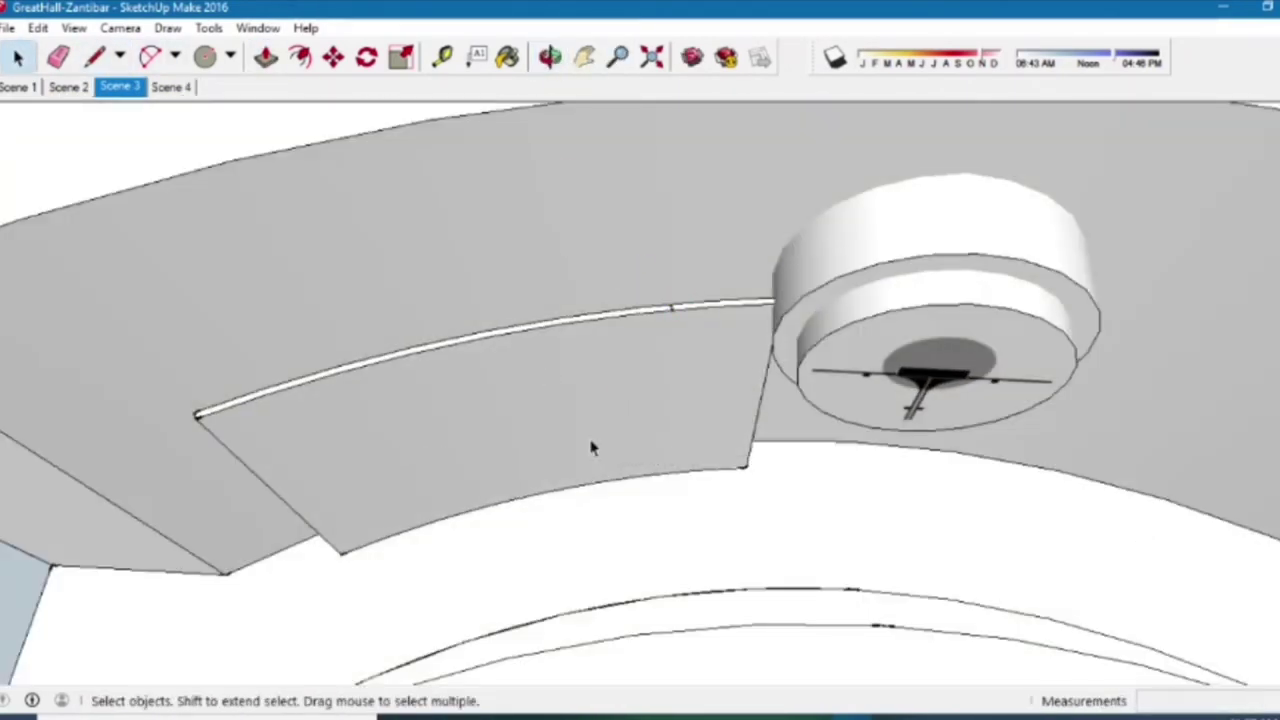
{"action": "middle_click_drag", "start_coordinate": [591, 447], "coordinate": [397, 215], "text": "shift"}
{"action": "middle_click_drag", "start_coordinate": [569, 389], "coordinate": [574, 306]}
{"action": "key", "text": "z"}
{"action": "left_click_drag", "start_coordinate": [574, 306], "coordinate": [569, 97]}
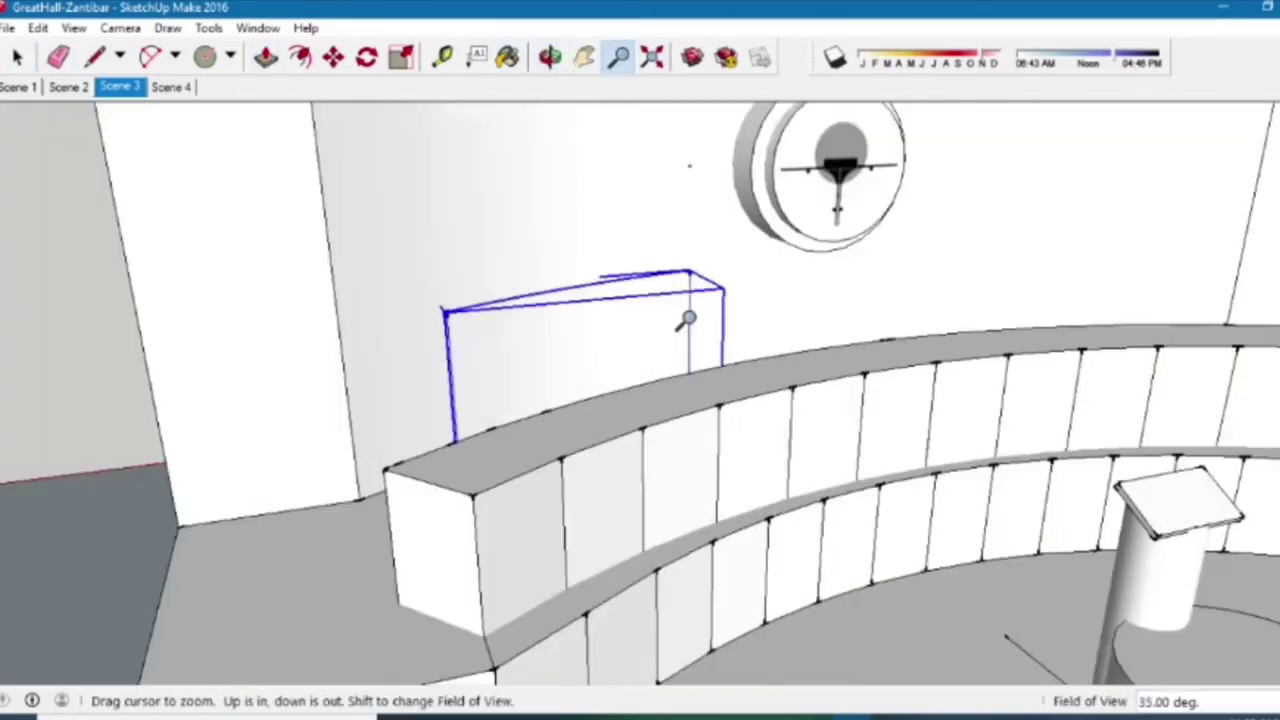
{"action": "left_click_drag", "start_coordinate": [686, 323], "coordinate": [383, 245]}
{"action": "key", "text": "m"}
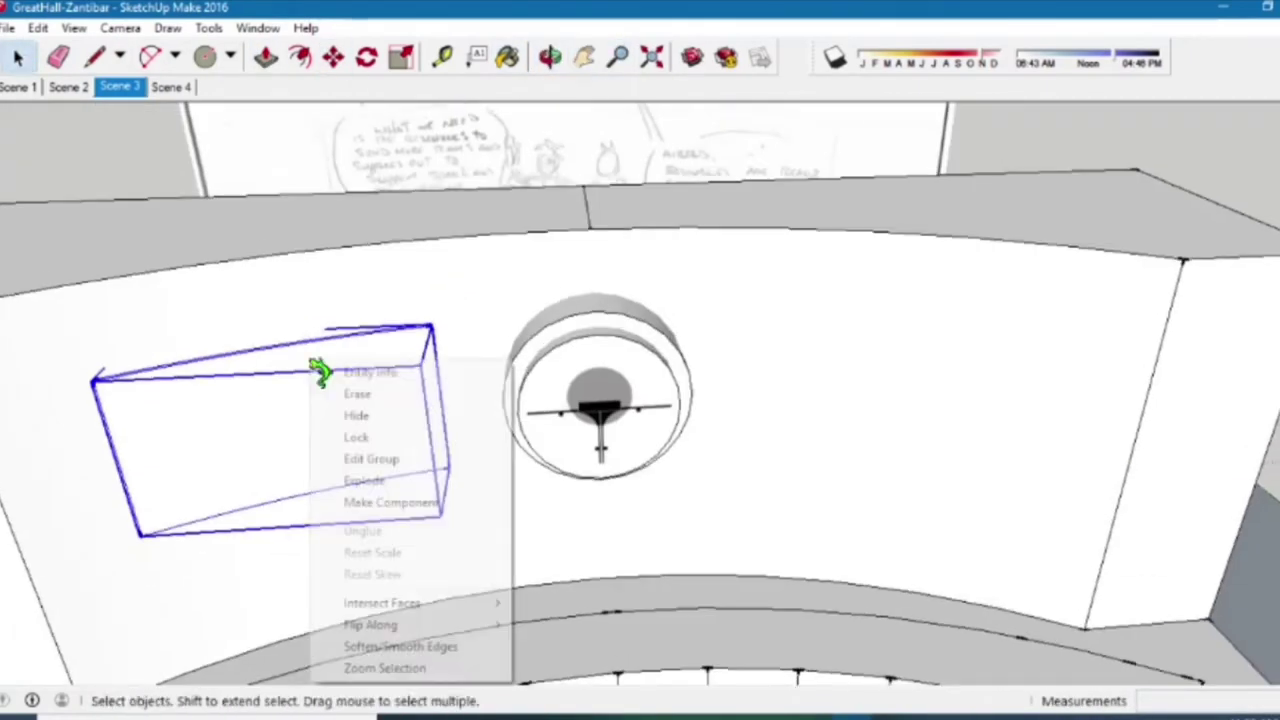
{"action": "left_click", "coordinate": [209, 27]}
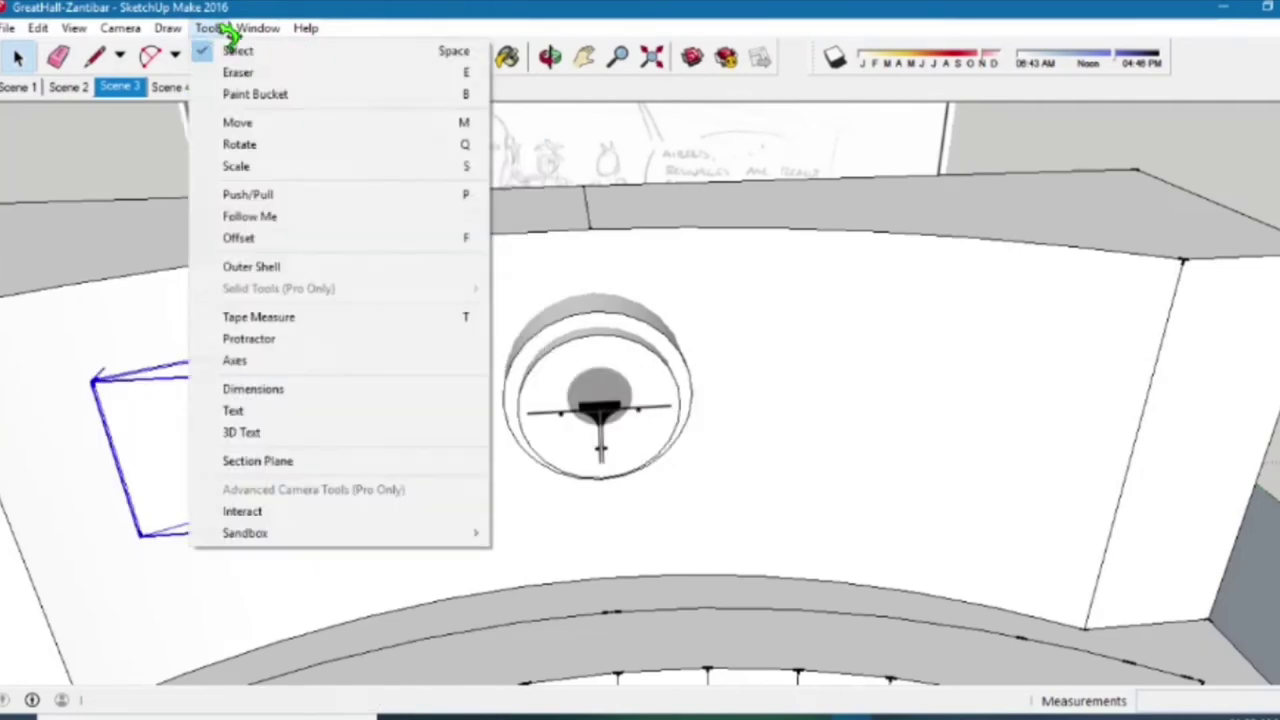
{"action": "left_click", "coordinate": [237, 50]}
{"action": "right_click", "coordinate": [266, 412]}
{"action": "key", "text": "Escape"}
- Paste a copy of the curved panel in the empty space beyond the far end of the back wall
{"action": "key", "text": "m"}
{"action": "middle_click_drag", "start_coordinate": [898, 409], "coordinate": [350, 409], "text": "shift"}
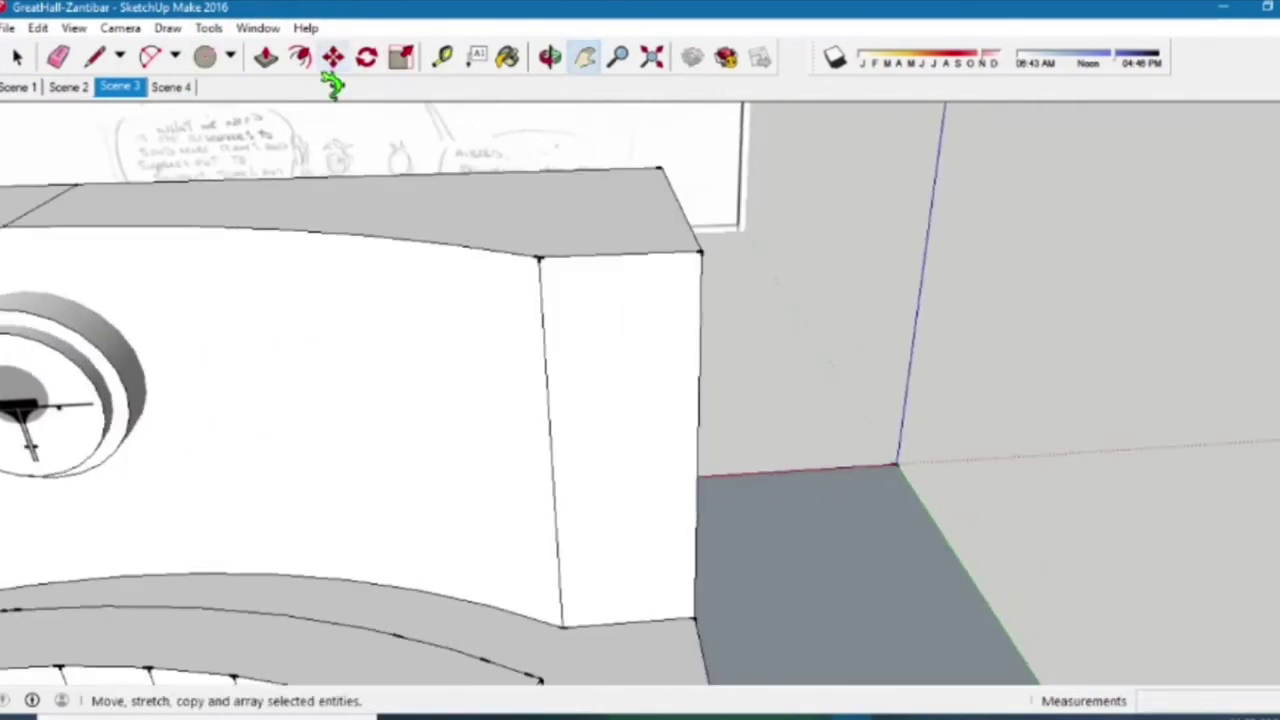
{"action": "left_click", "coordinate": [983, 423]}
{"action": "key", "text": "space"}
- Flip the copied panel with Flip Along so that it mirrors the original
{"action": "right_click", "coordinate": [1020, 414]}
{"action": "mouse_move", "coordinate": [1065, 345]}
{"action": "left_click", "coordinate": [925, 388]}
{"action": "left_click", "coordinate": [1040, 203]}
{"action": "right_click", "coordinate": [1036, 312]}
{"action": "mouse_move", "coordinate": [1130, 580]}
{"action": "left_click", "coordinate": [940, 575]}
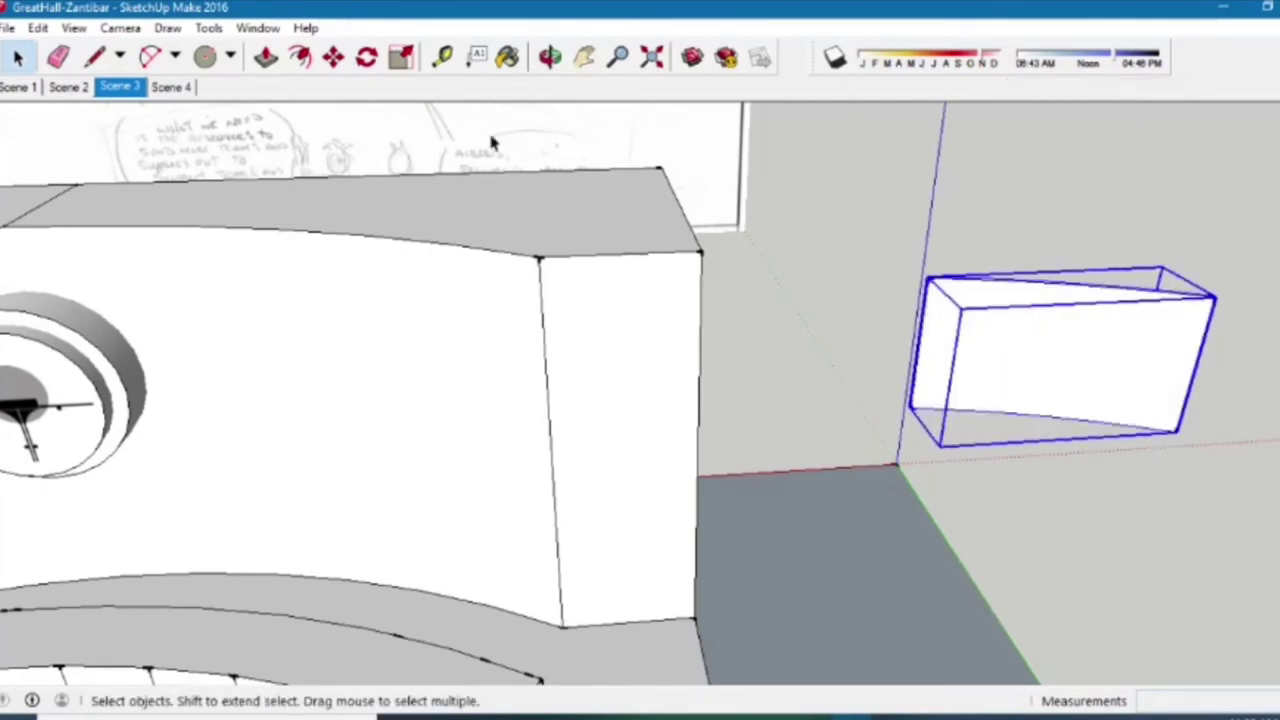
- Draw a guide line about 9 ft long from the wall panel's upper inner corner past the round emblem
{"action": "middle_click_drag", "start_coordinate": [940, 575], "coordinate": [598, 413]}
{"action": "mouse_move", "coordinate": [248, 212]}
{"action": "middle_mouse_down", "text": "shift"}
{"action": "mouse_move", "coordinate": [657, 280]}
{"action": "mouse_move", "coordinate": [494, 451]}
{"action": "middle_mouse_up", "text": "shift"}
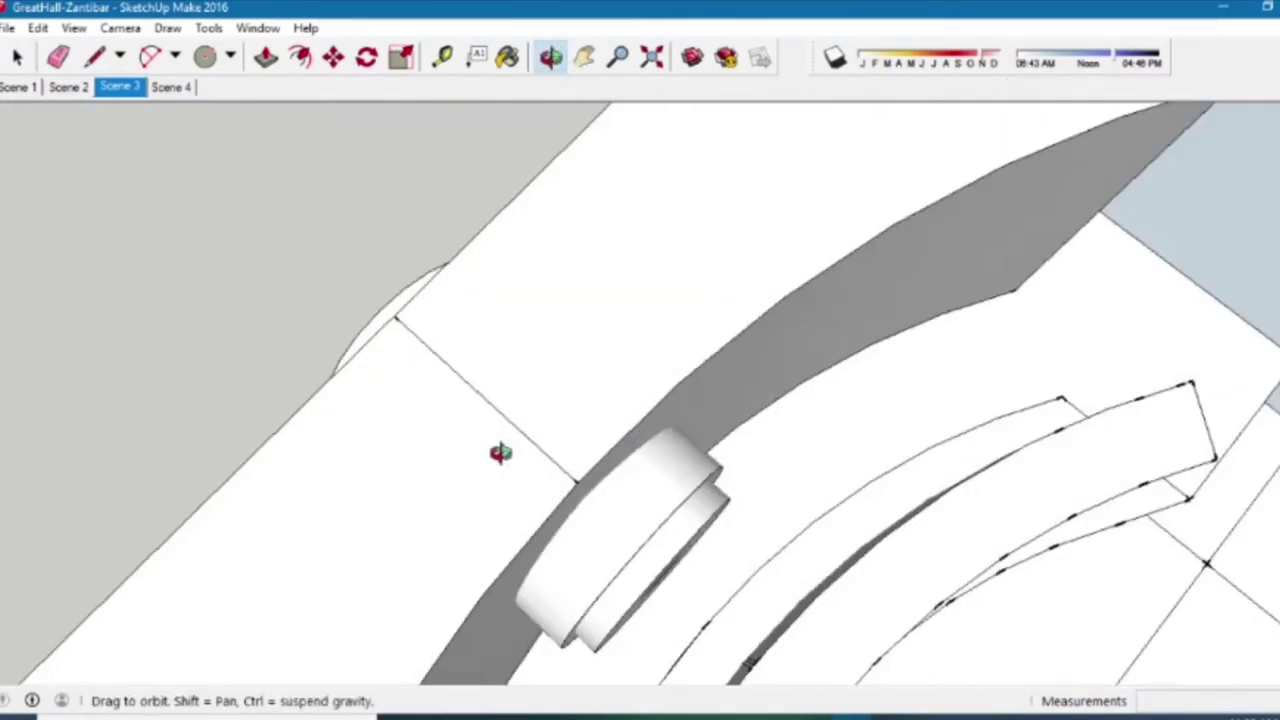
{"action": "scroll", "coordinate": [494, 451], "scroll_direction": "up", "scroll_amount": 3}
{"action": "key", "text": "l"}
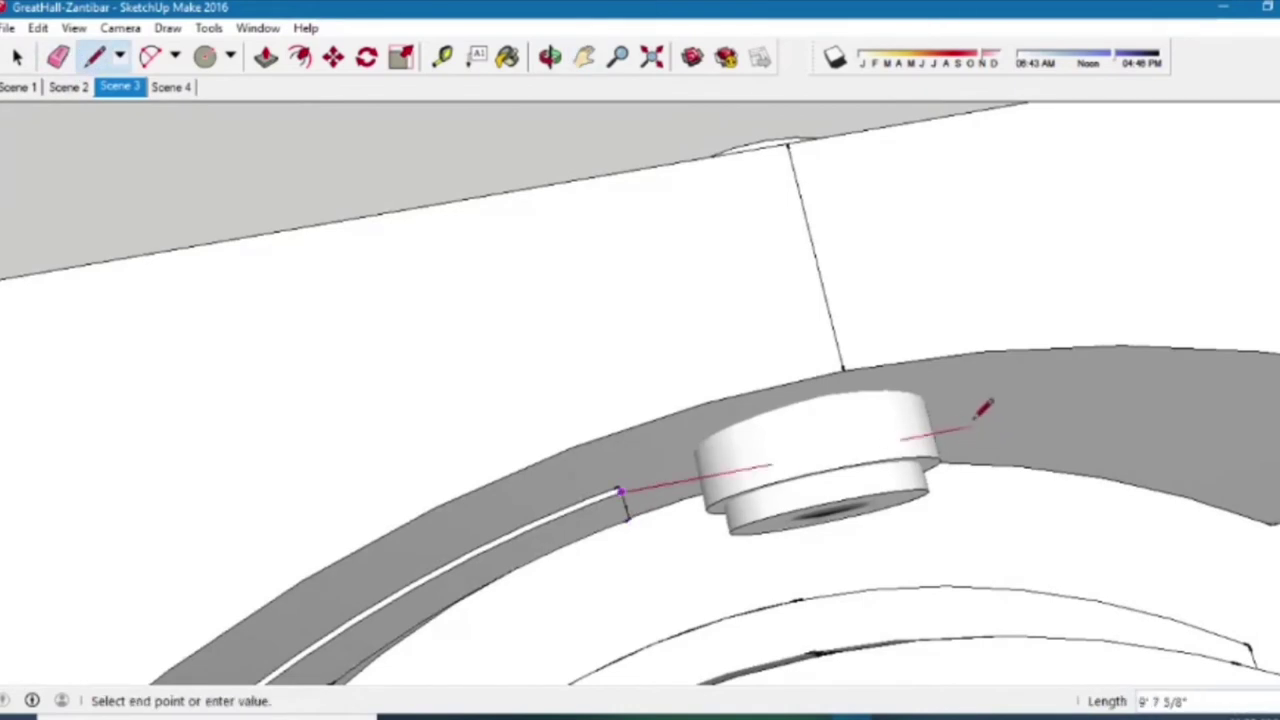
{"action": "key", "text": "space"}
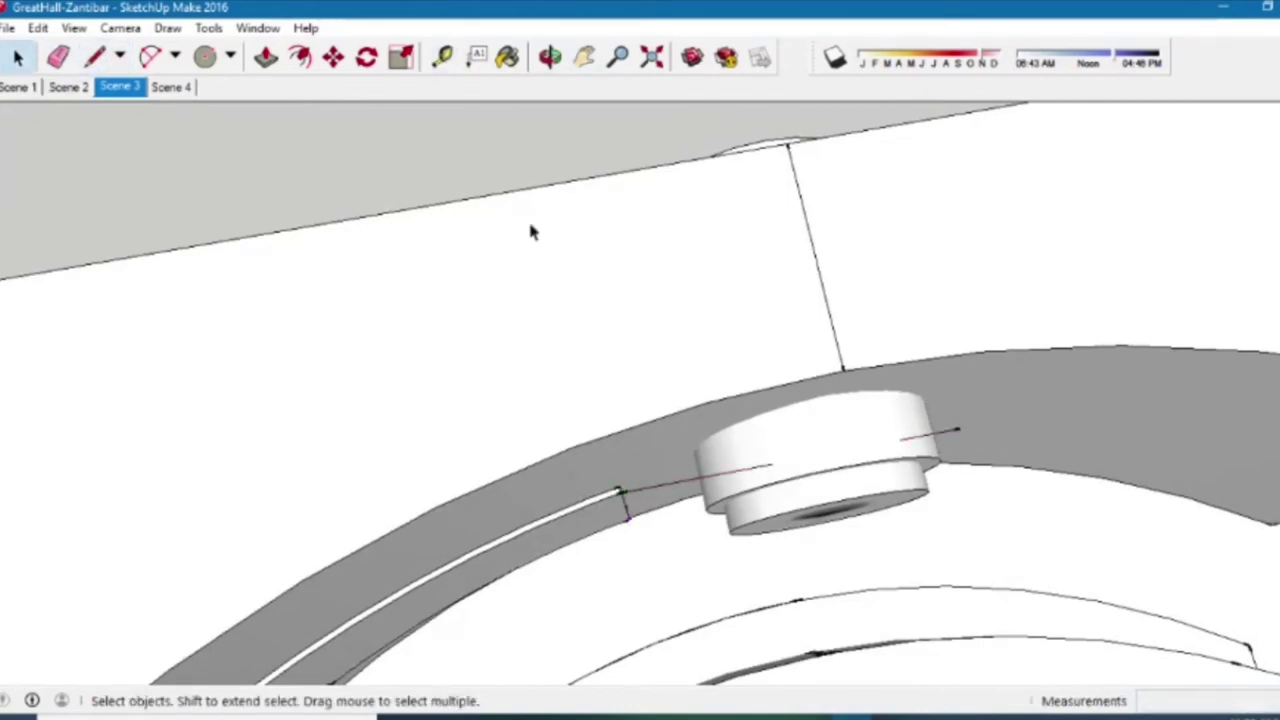
- Draw a rectangular spacer above the guide line, from the panel's inner corner to the round emblem, and group it
{"action": "middle_click_drag", "start_coordinate": [350, 260], "coordinate": [938, 366]}
{"action": "key", "text": "space"}
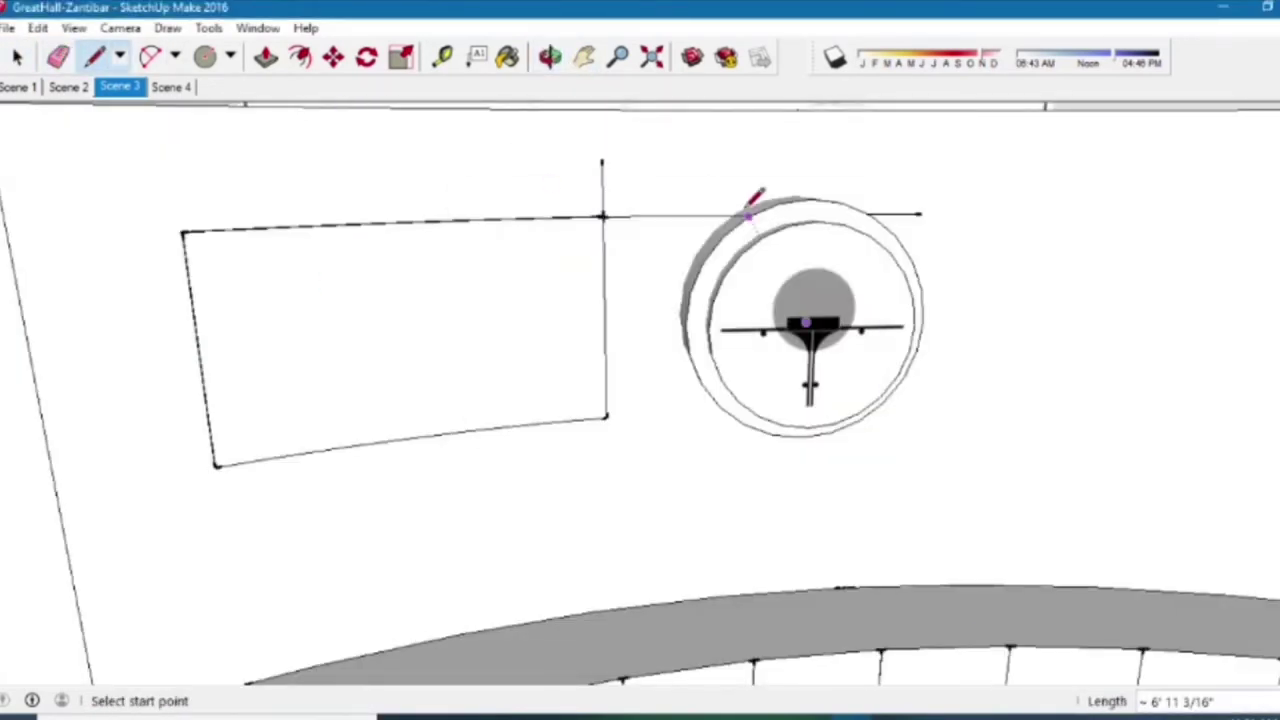
{"action": "middle_click_drag", "start_coordinate": [748, 211], "coordinate": [741, 296]}
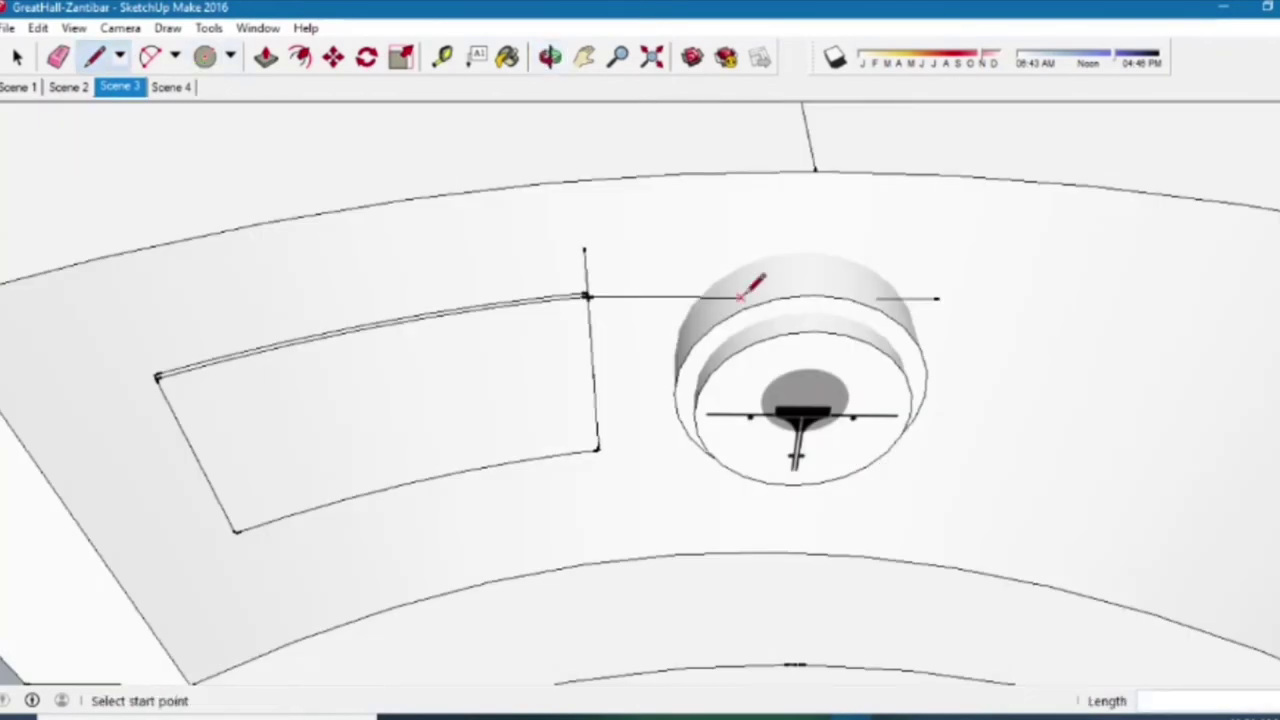
{"action": "left_click", "coordinate": [586, 246]}
{"action": "key", "text": "space"}
{"action": "right_click", "coordinate": [677, 273]}
{"action": "key", "text": "Escape"}
- Move the spacer to the other side of the emblem and use it to position the mirrored panel on the wall
{"action": "key", "text": "m"}
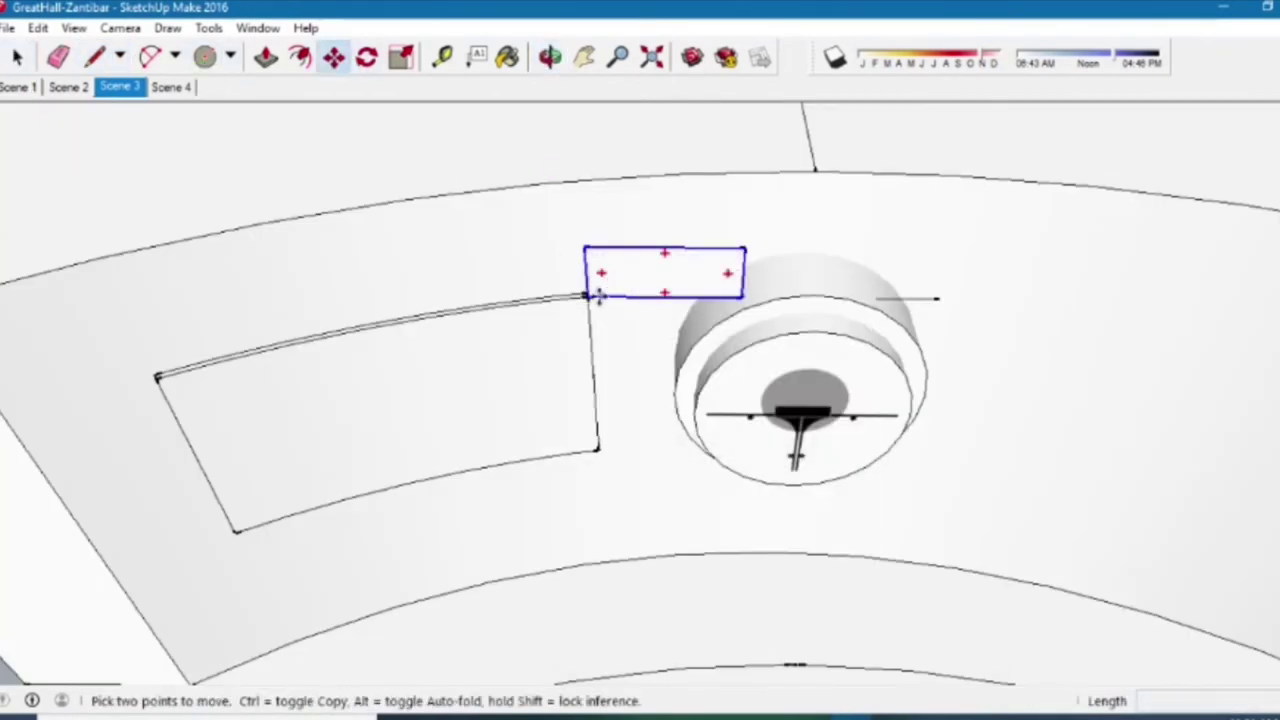
{"action": "left_click", "coordinate": [668, 276]}
{"action": "middle_click_drag", "start_coordinate": [700, 163], "coordinate": [110, 330], "text": "shift"}
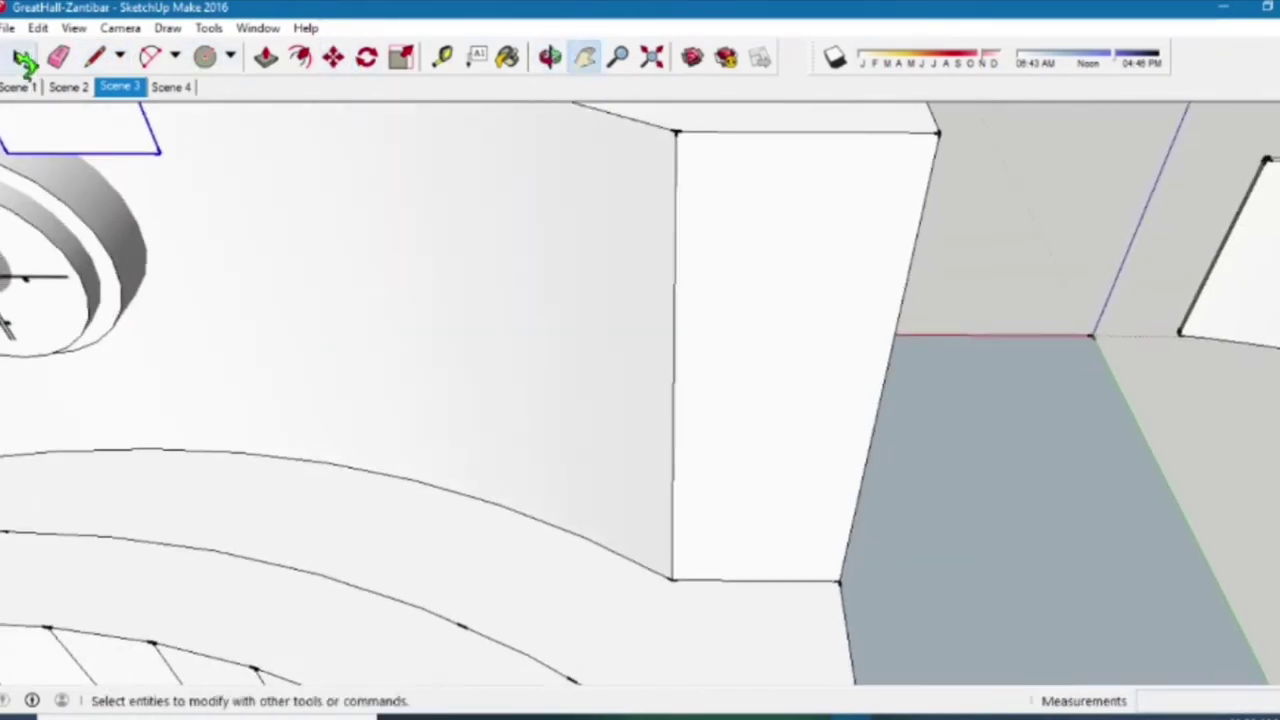
{"action": "middle_click_drag", "start_coordinate": [723, 171], "coordinate": [403, 80]}
{"action": "scroll", "coordinate": [65, 90], "scroll_direction": "down", "scroll_amount": 3}
{"action": "key", "text": "space"}
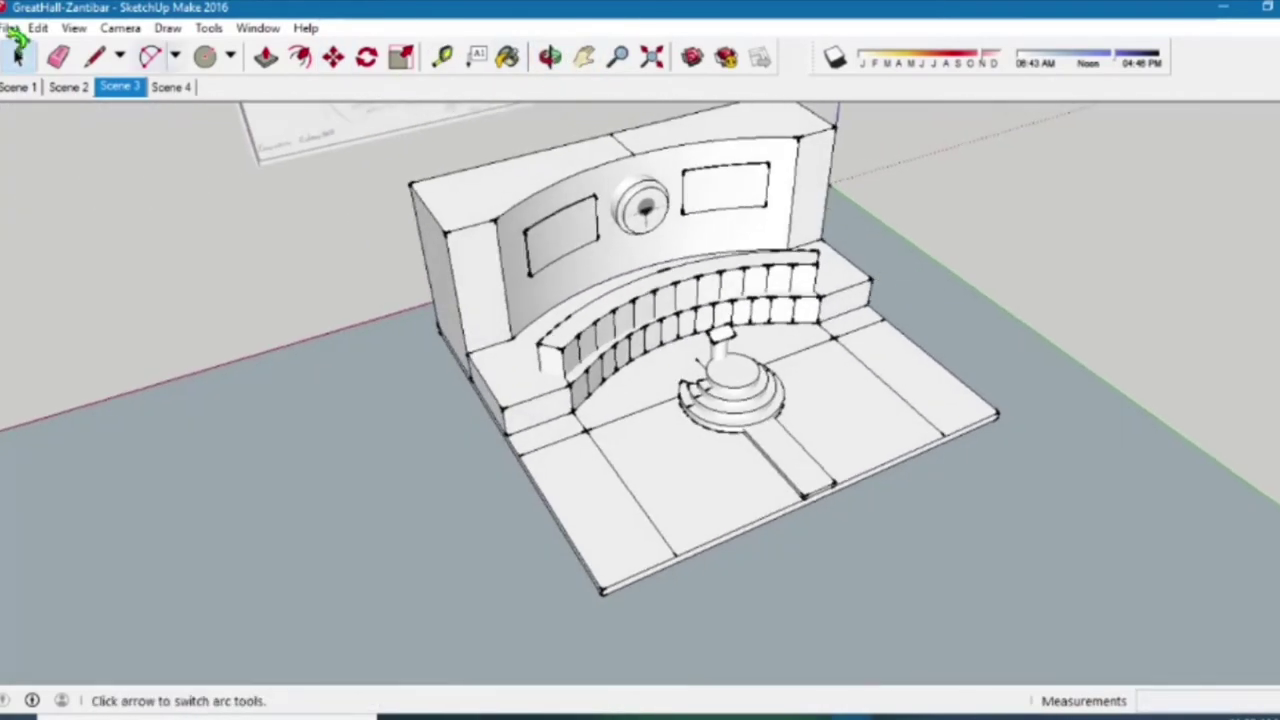
- Draw a rectangular step footprint about 4 ft deep from the midpoint of the platform's front base edge and group it
{"action": "left_click", "coordinate": [171, 87]}
{"action": "middle_click_drag", "start_coordinate": [522, 430], "coordinate": [522, 430]}
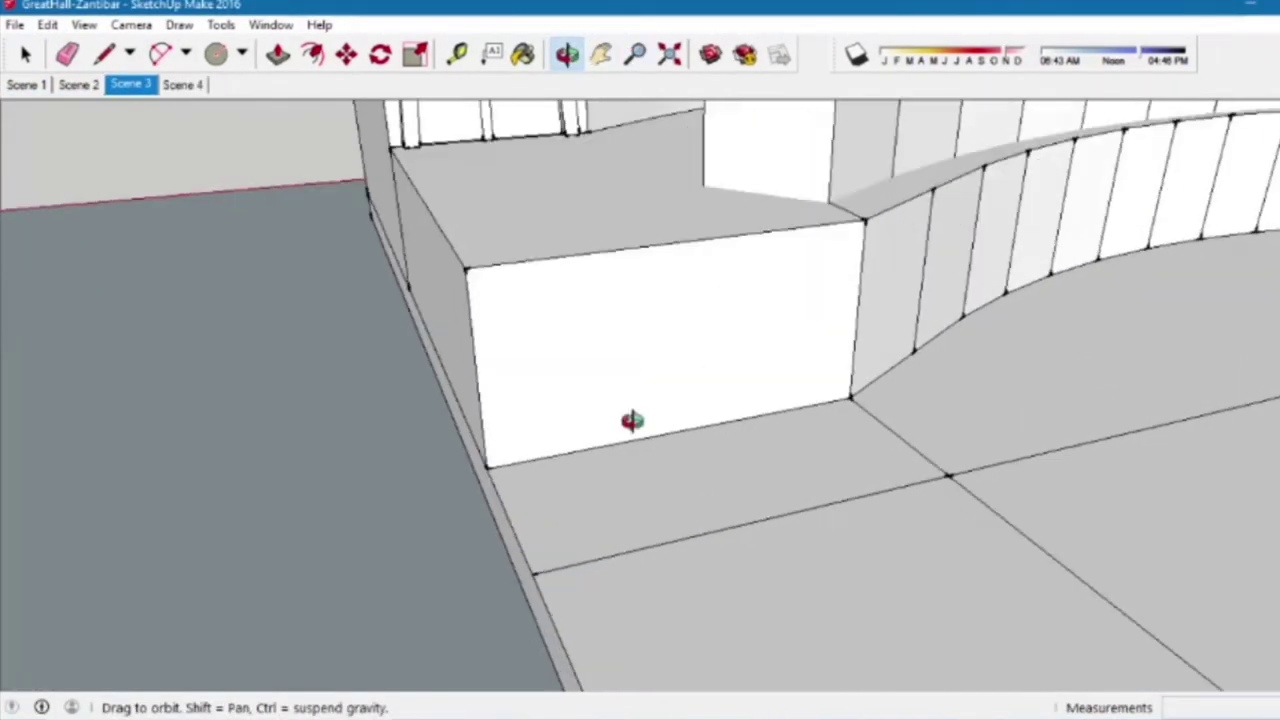
{"action": "key", "text": "l"}
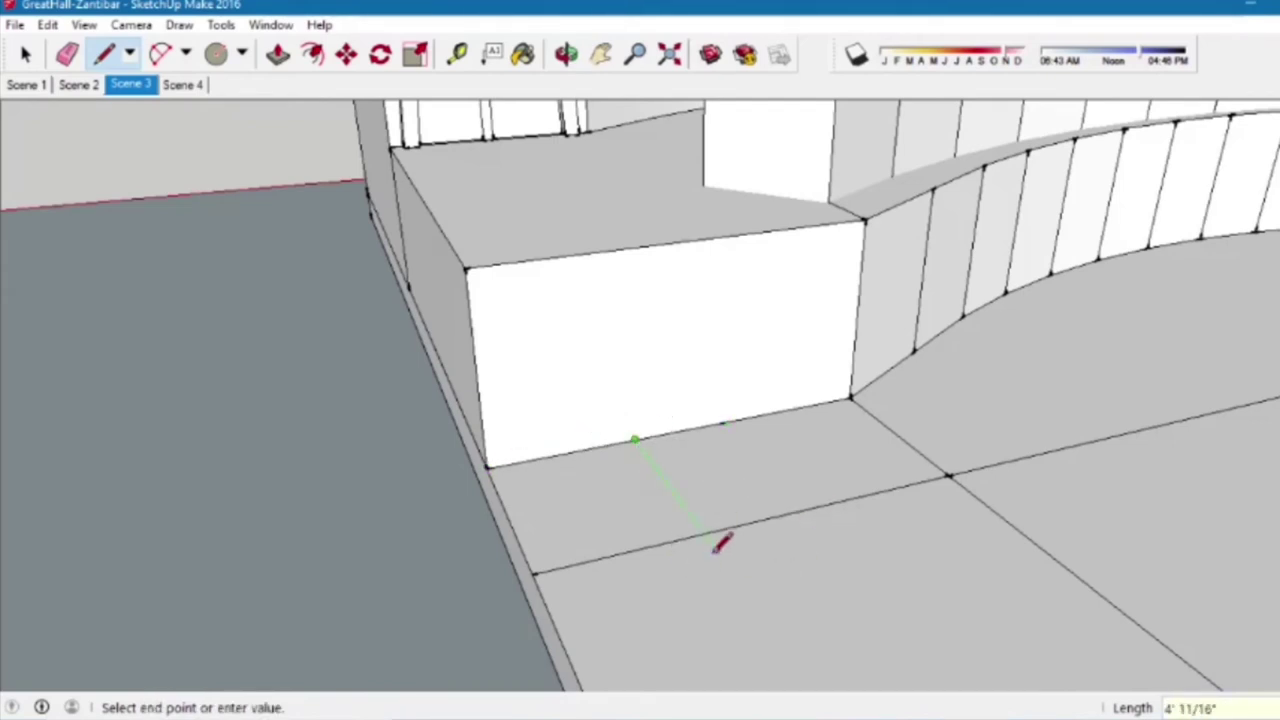
{"action": "left_click", "coordinate": [540, 588]}
{"action": "key", "text": "space"}
{"action": "left_click_drag", "start_coordinate": [766, 636], "coordinate": [558, 526]}
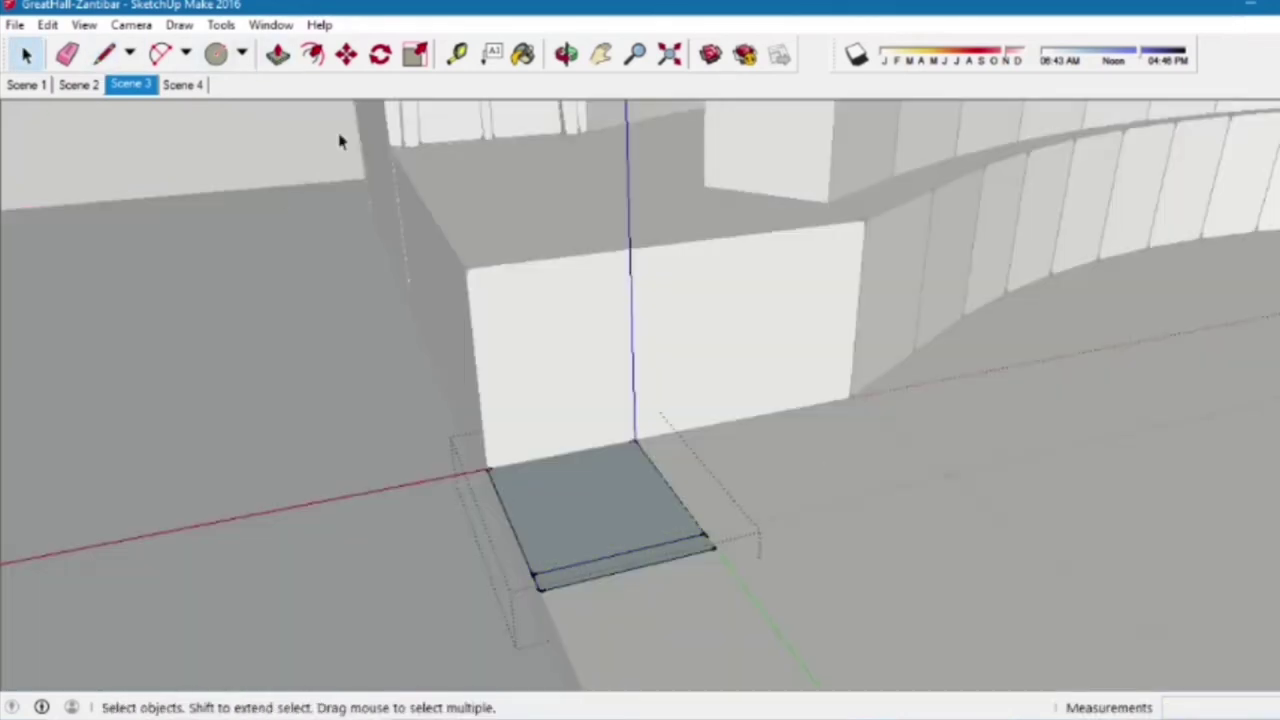
- Remove the extra line across the step footprint and raise the face 1' with Push/Pull
{"action": "key", "text": "p"}
{"action": "left_click", "coordinate": [600, 509]}
{"action": "key", "text": "Escape"}
{"action": "left_click", "coordinate": [28, 57]}
{"action": "key", "text": "p"}
{"action": "left_click", "coordinate": [586, 520]}
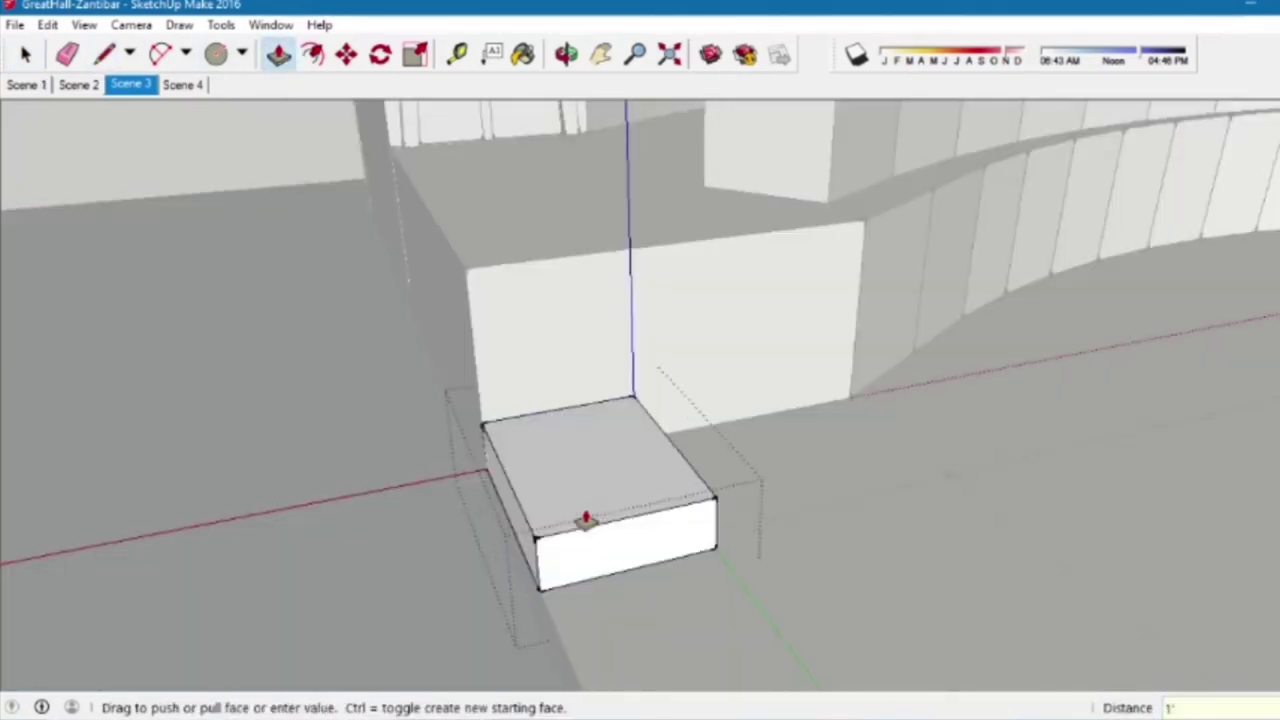
- Reduce the height of the step block by pushing its top face down
{"action": "left_click", "coordinate": [563, 438]}
{"action": "key", "text": "space"}
{"action": "key", "text": "Escape"}
{"action": "key", "text": "m"}
{"action": "key", "text": "space"}
{"action": "double_click", "coordinate": [594, 463]}
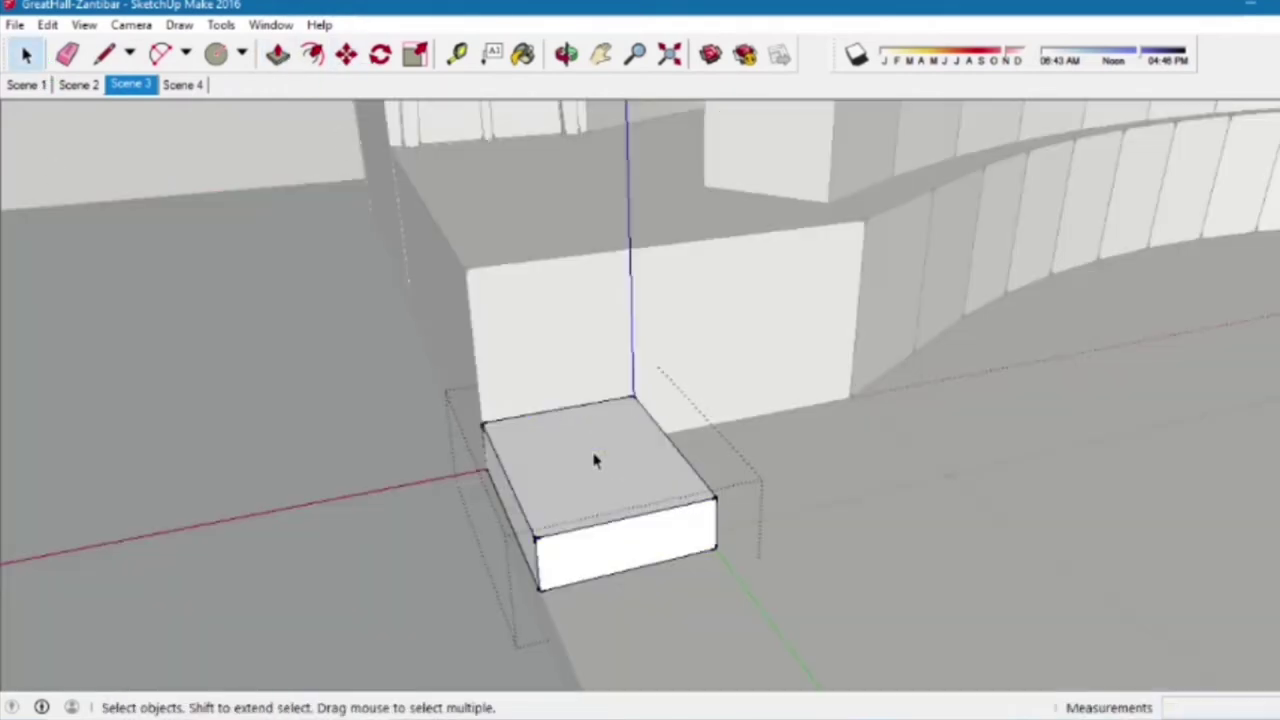
{"action": "key", "text": "p"}
{"action": "key", "text": "space"}
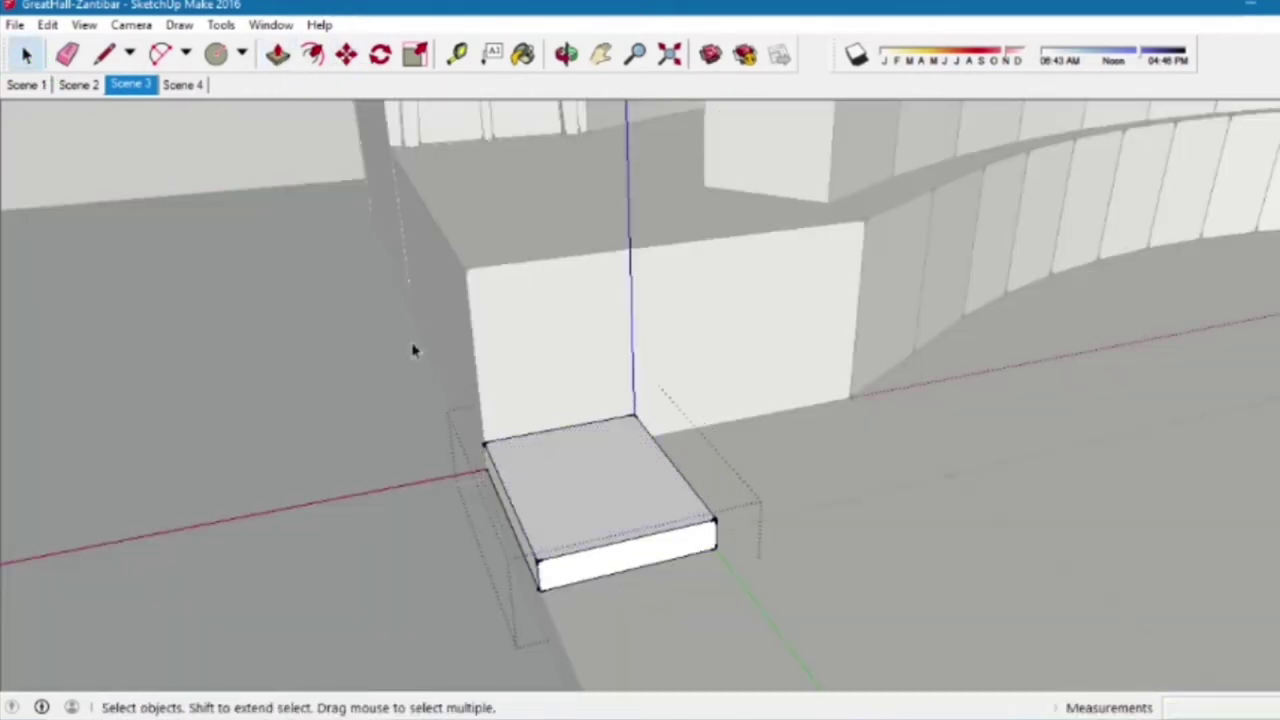
- Leave the step group and copy the step straight up by its own height, stacking it on the original
{"action": "left_click", "coordinate": [414, 349]}
{"action": "key", "text": "ctrl"}
{"action": "left_click", "coordinate": [716, 547]}
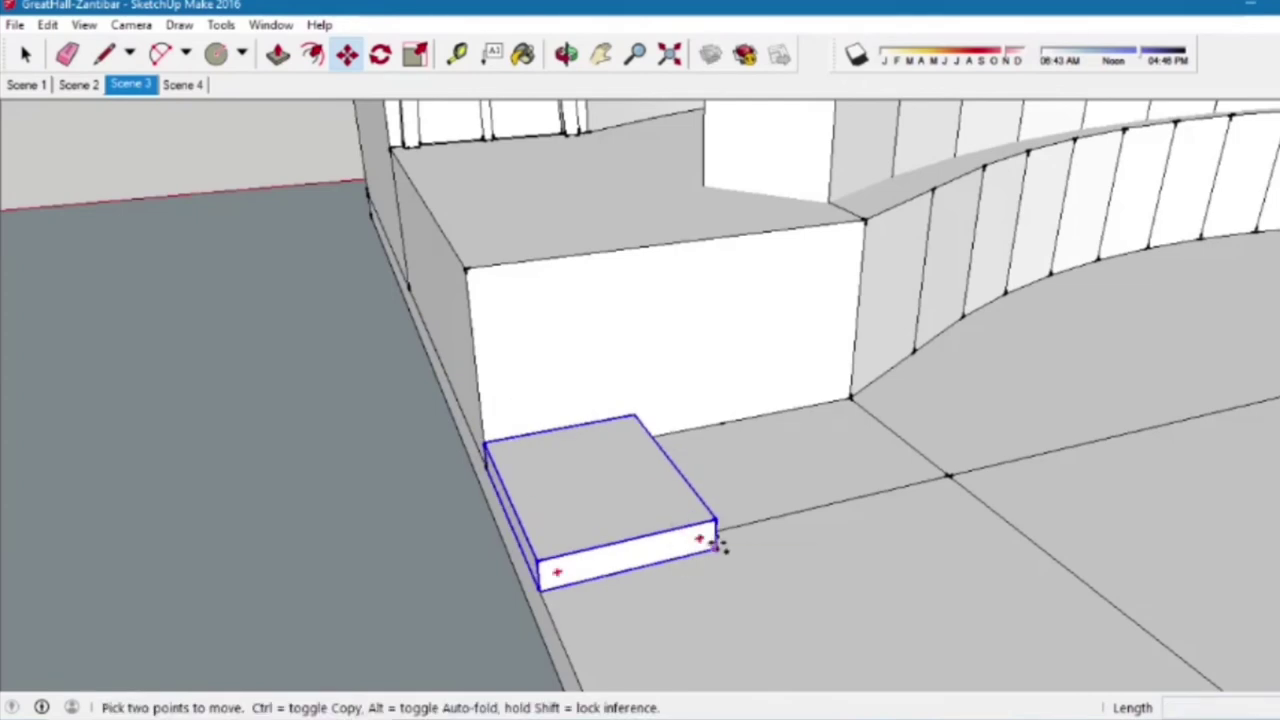
{"action": "left_click", "coordinate": [716, 520]}
- Push the upper step's front face back to expose a tread on the lower step
{"action": "left_click", "coordinate": [26, 57]}
{"action": "key", "text": "p"}
{"action": "left_click_drag", "start_coordinate": [620, 545], "coordinate": [616, 519]}
{"action": "left_click", "coordinate": [24, 57]}
{"action": "key", "text": "Escape"}
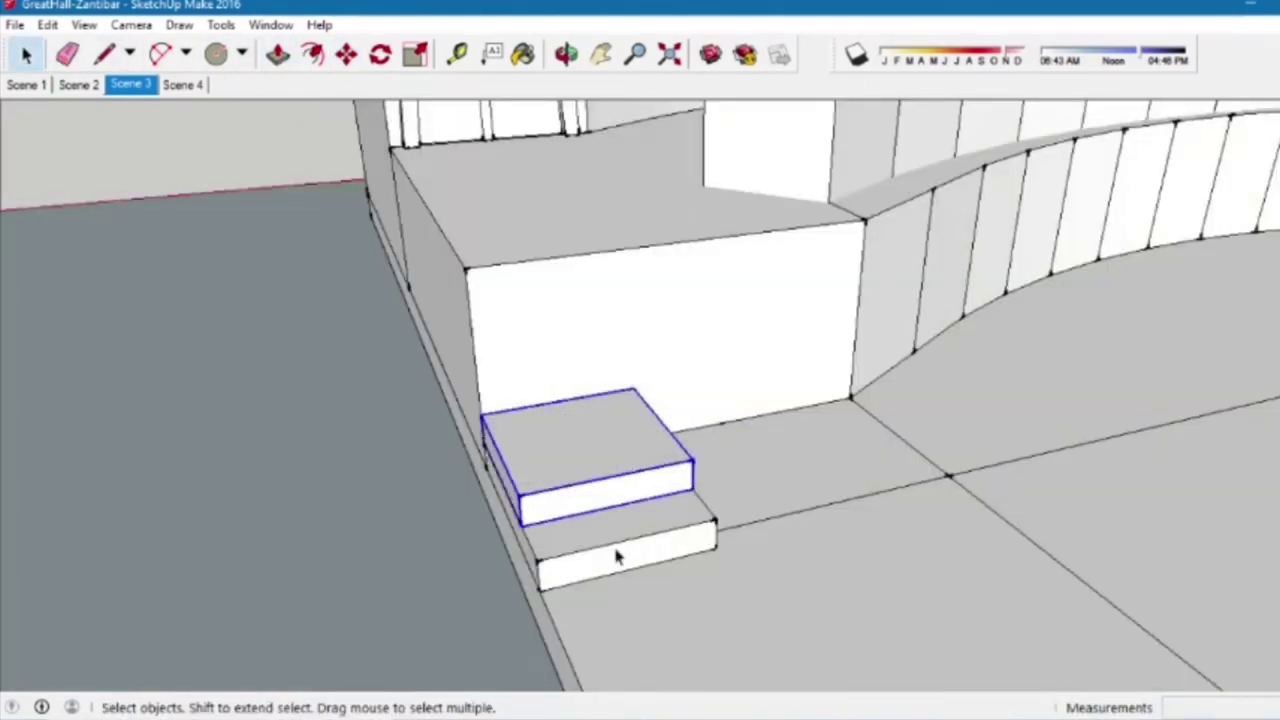
- Move both stacked steps forward from the platform and extend their back faces 2' with Push/Pull to meet it
{"action": "key", "text": "m"}
{"action": "left_click", "coordinate": [576, 510]}
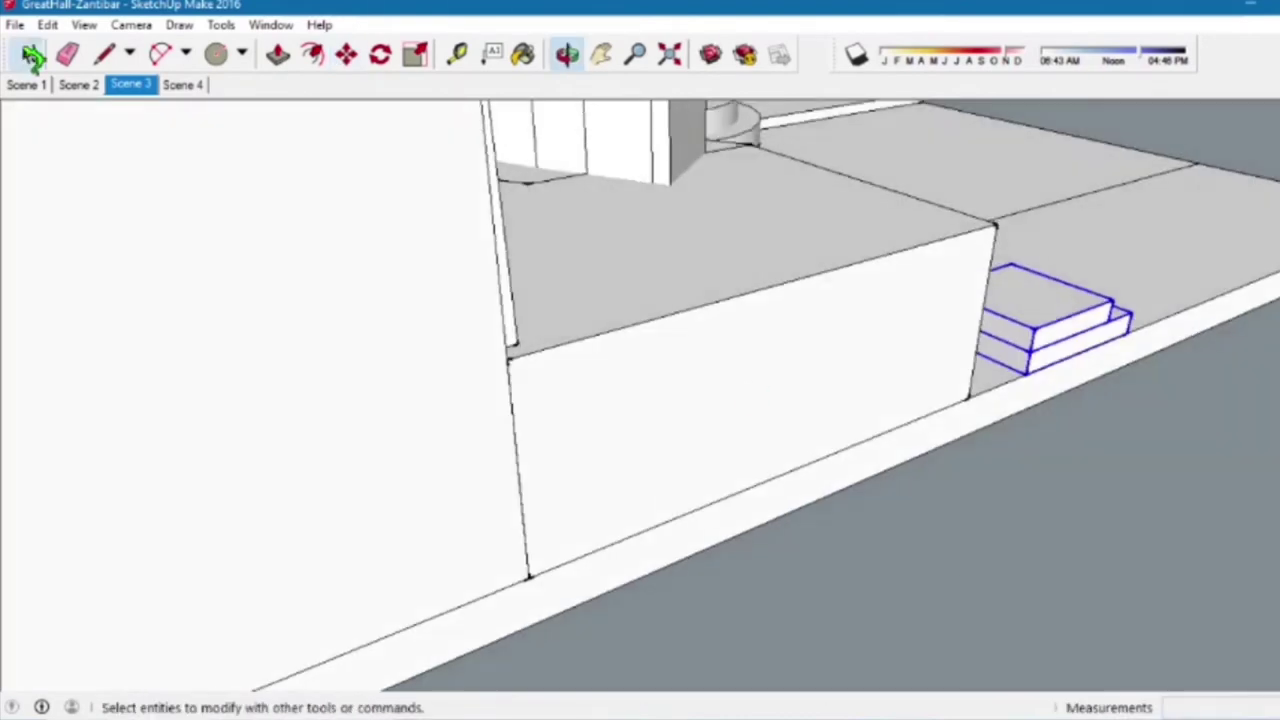
{"action": "key", "text": "p"}
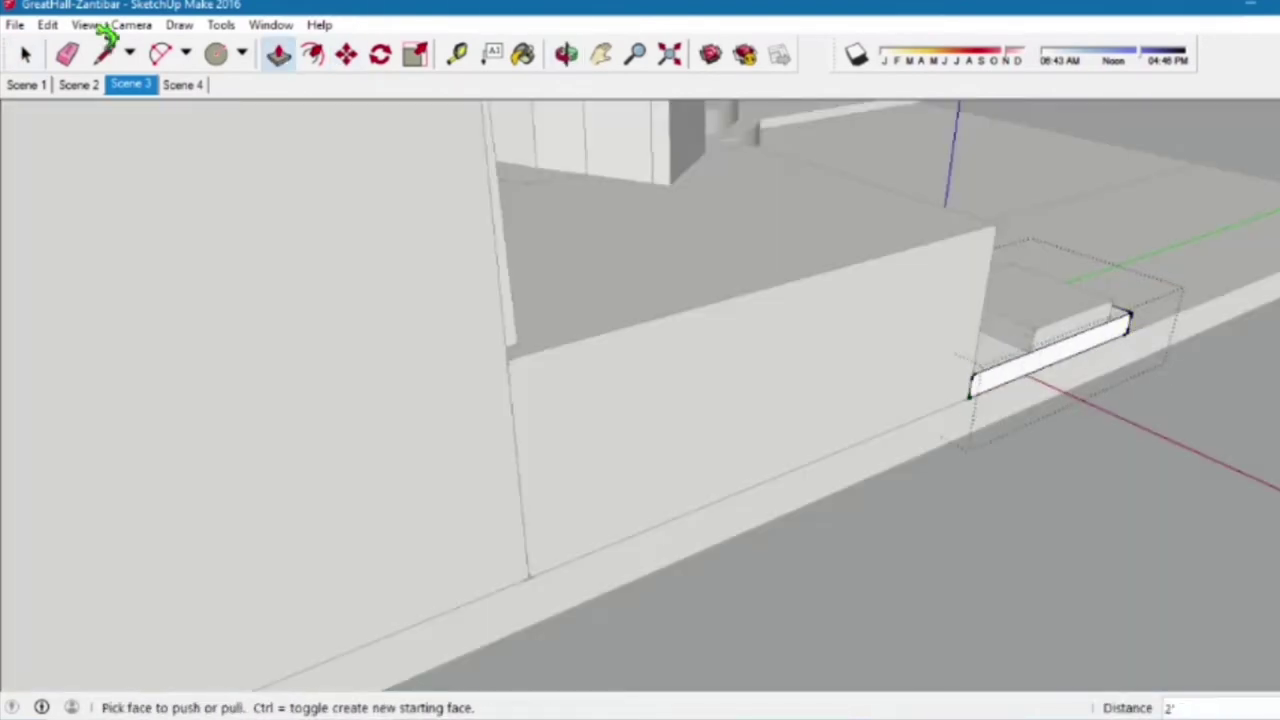
{"action": "left_click_drag", "start_coordinate": [1094, 363], "coordinate": [973, 382]}
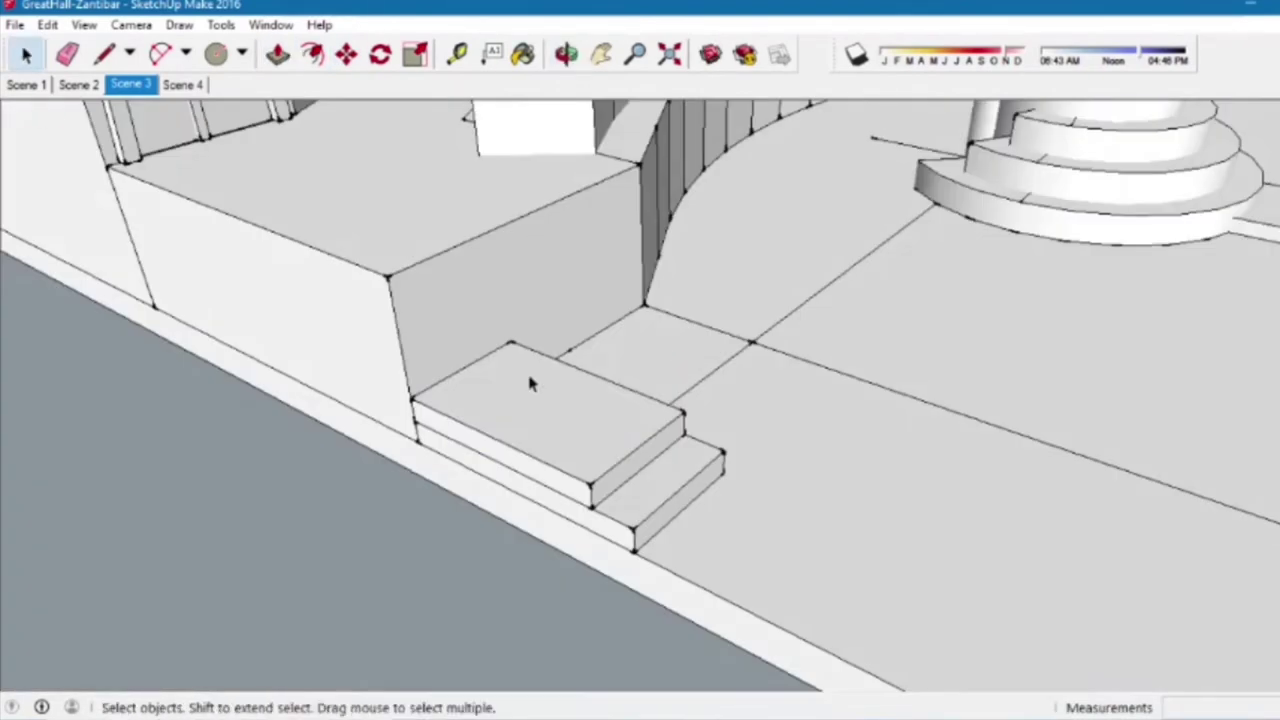
- Stack further copies of the step up to the platform's height, pushing each front face back to expose a tread
{"action": "key", "text": "m"}
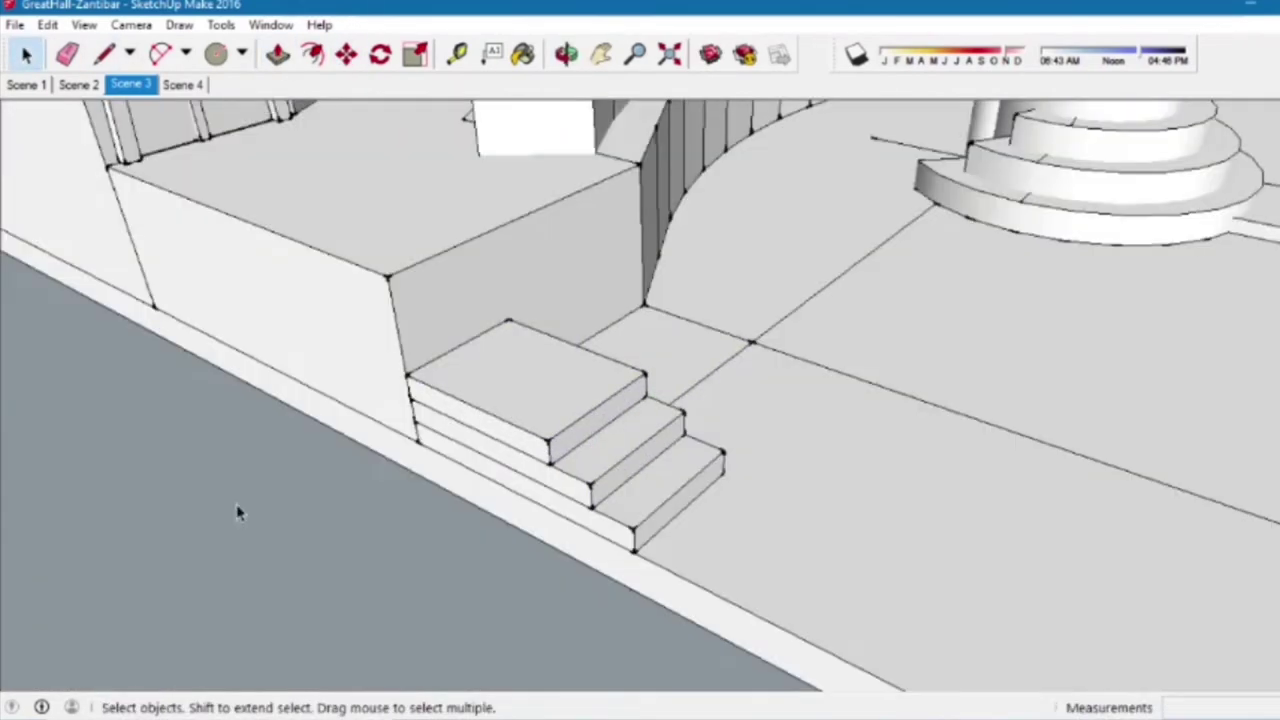
{"action": "key", "text": "m"}
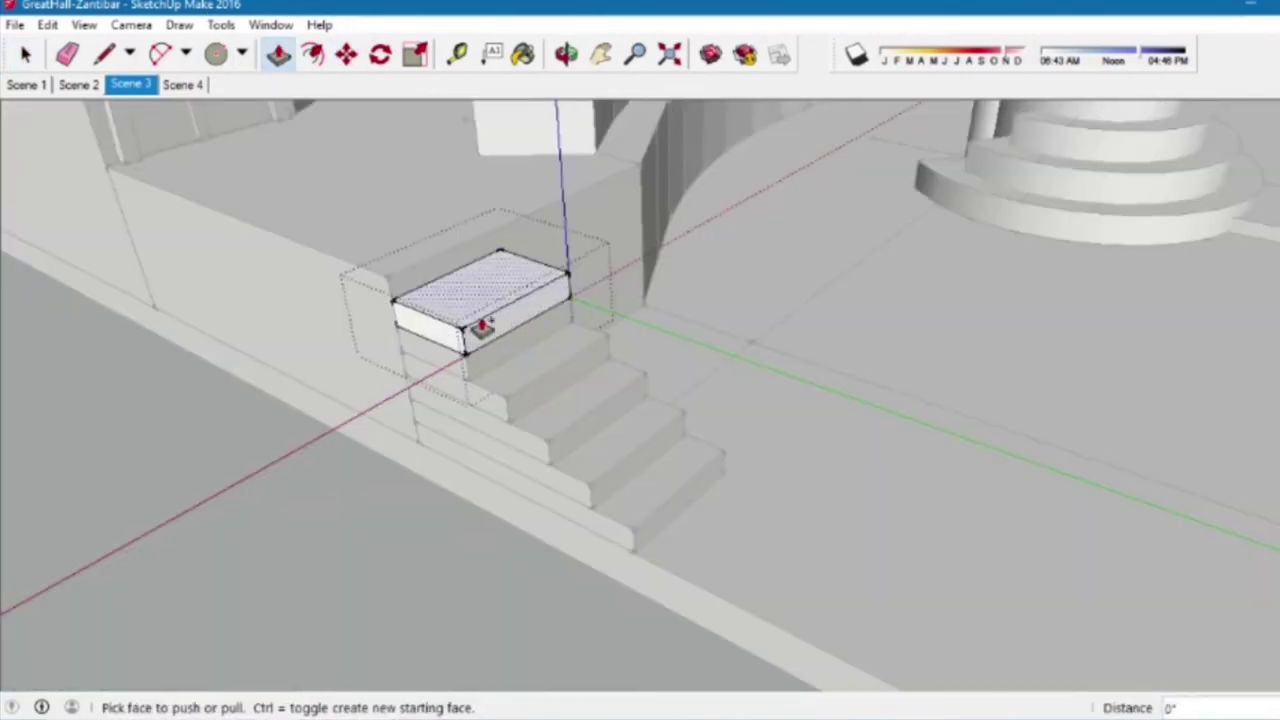
{"action": "left_click", "coordinate": [486, 329]}
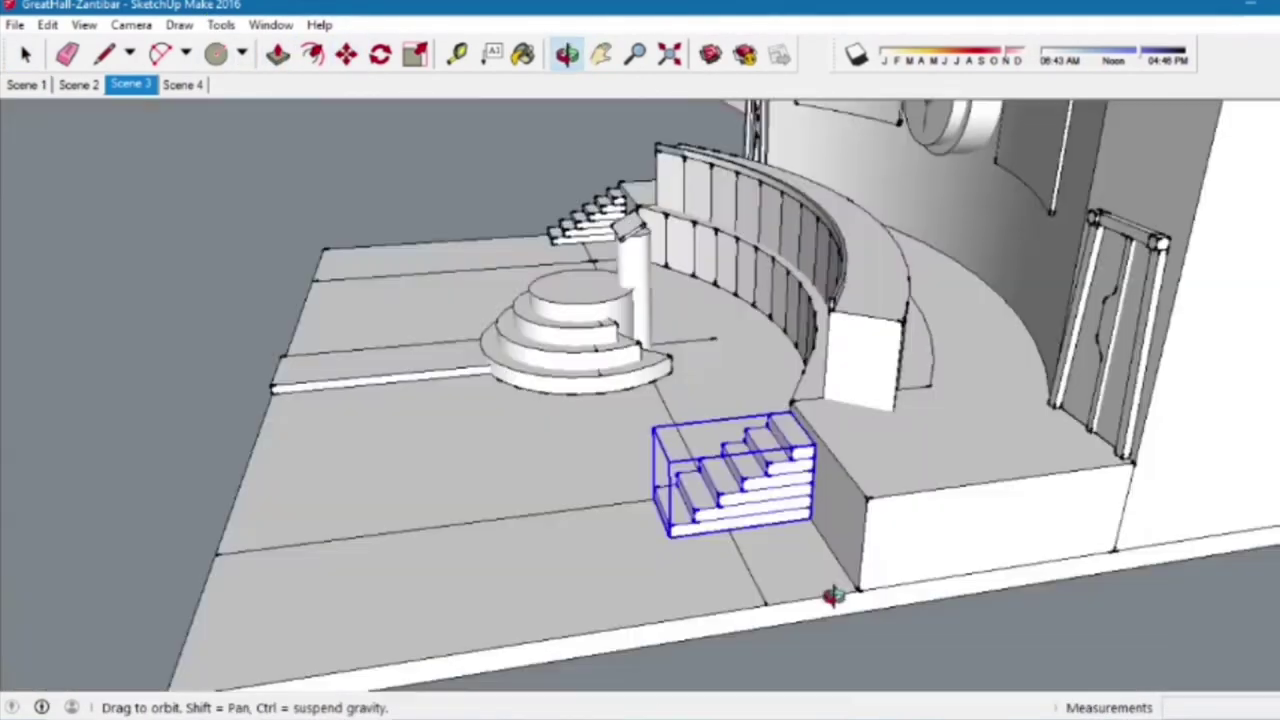
- Draw a guide line straight up from the middle of the back wall's top edge
{"action": "middle_click_drag", "start_coordinate": [640, 400], "coordinate": [309, 86], "text": "shift"}
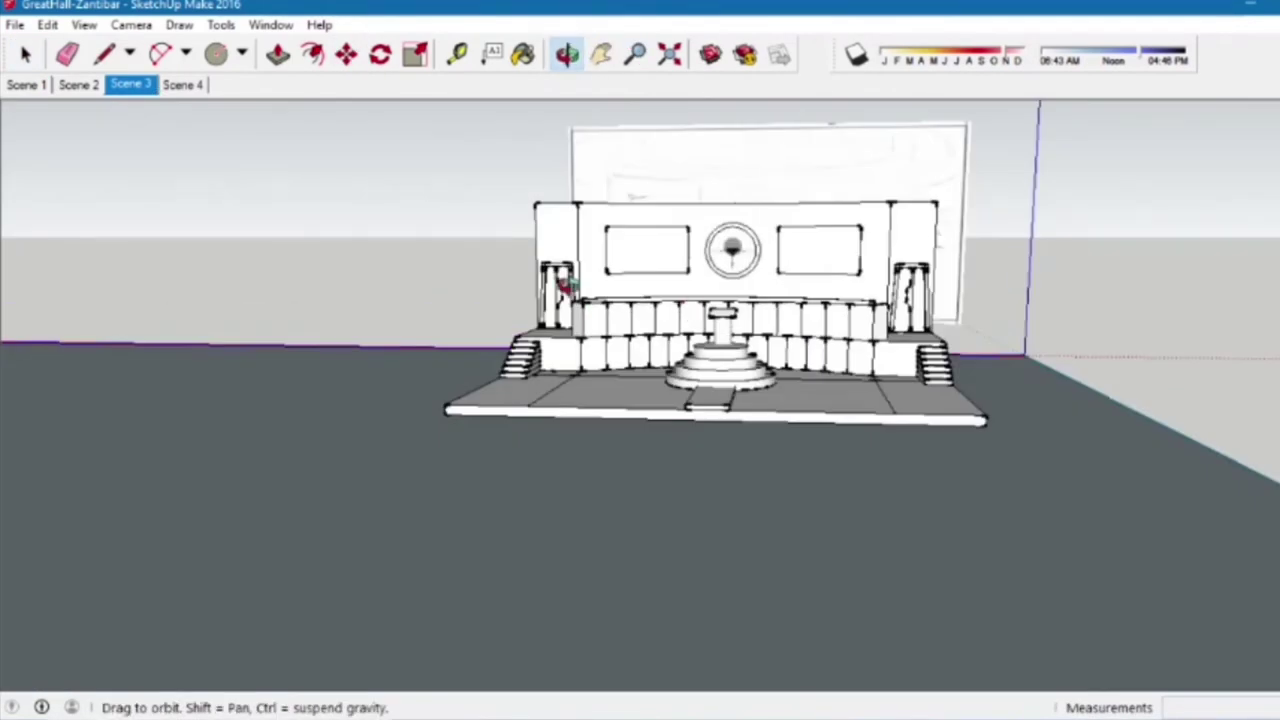
{"action": "left_click", "coordinate": [601, 54]}
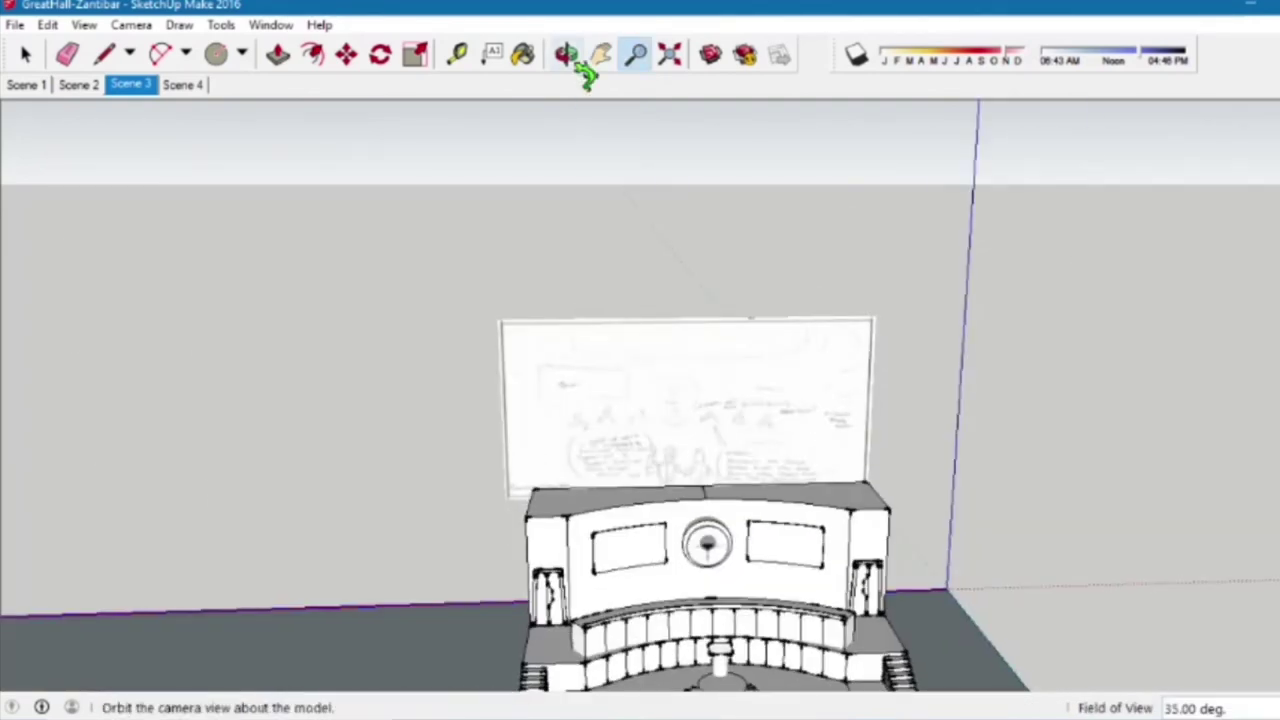
{"action": "left_click", "coordinate": [601, 54]}
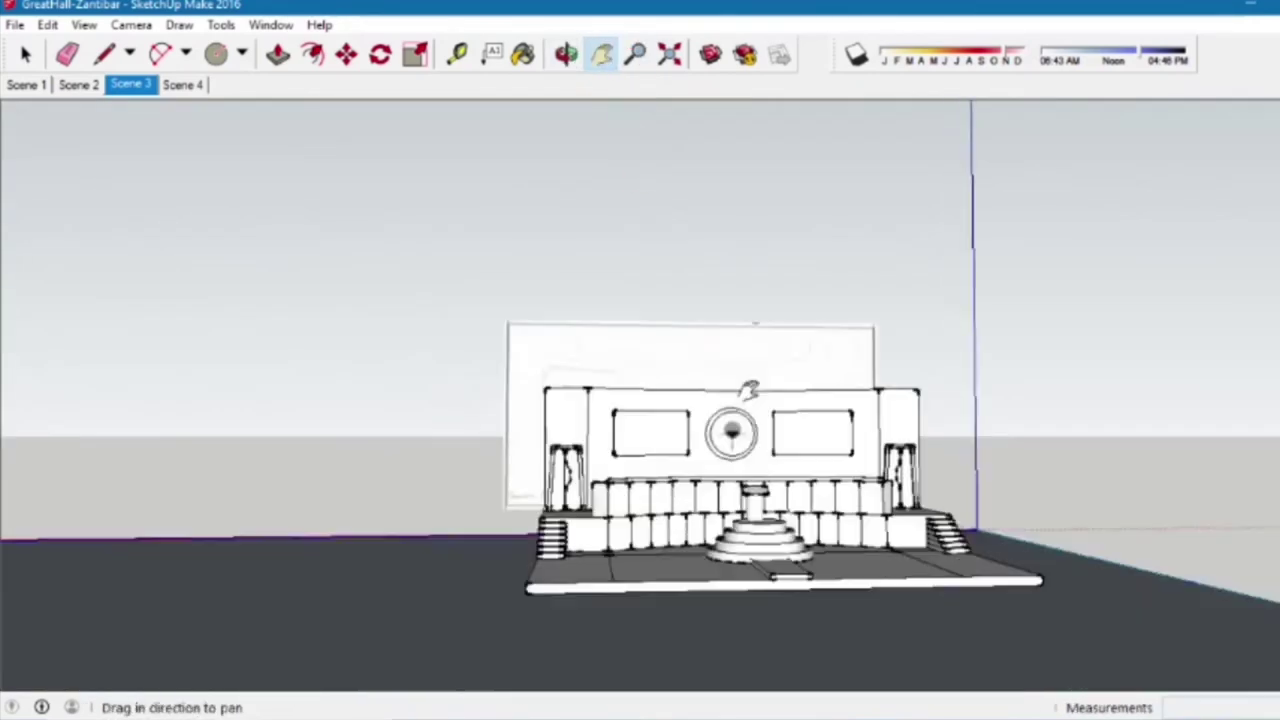
{"action": "left_click", "coordinate": [567, 54]}
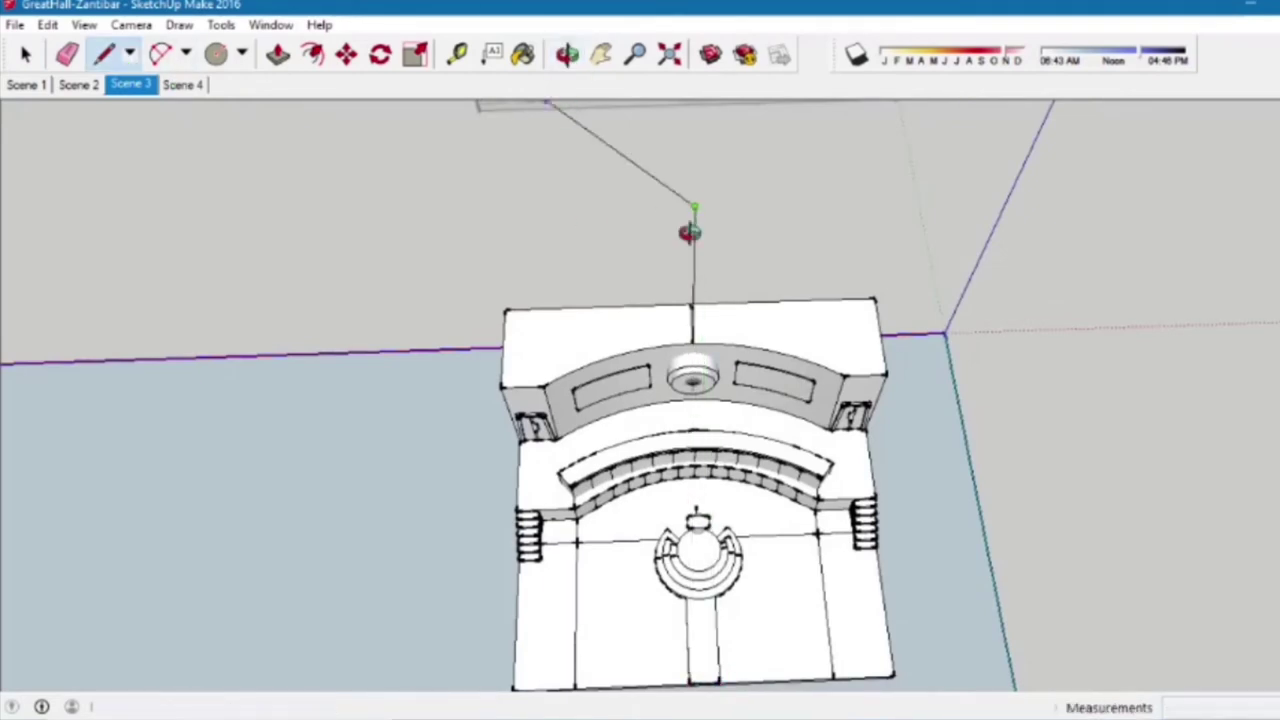
{"action": "middle_click_drag", "start_coordinate": [690, 232], "coordinate": [256, 180]}
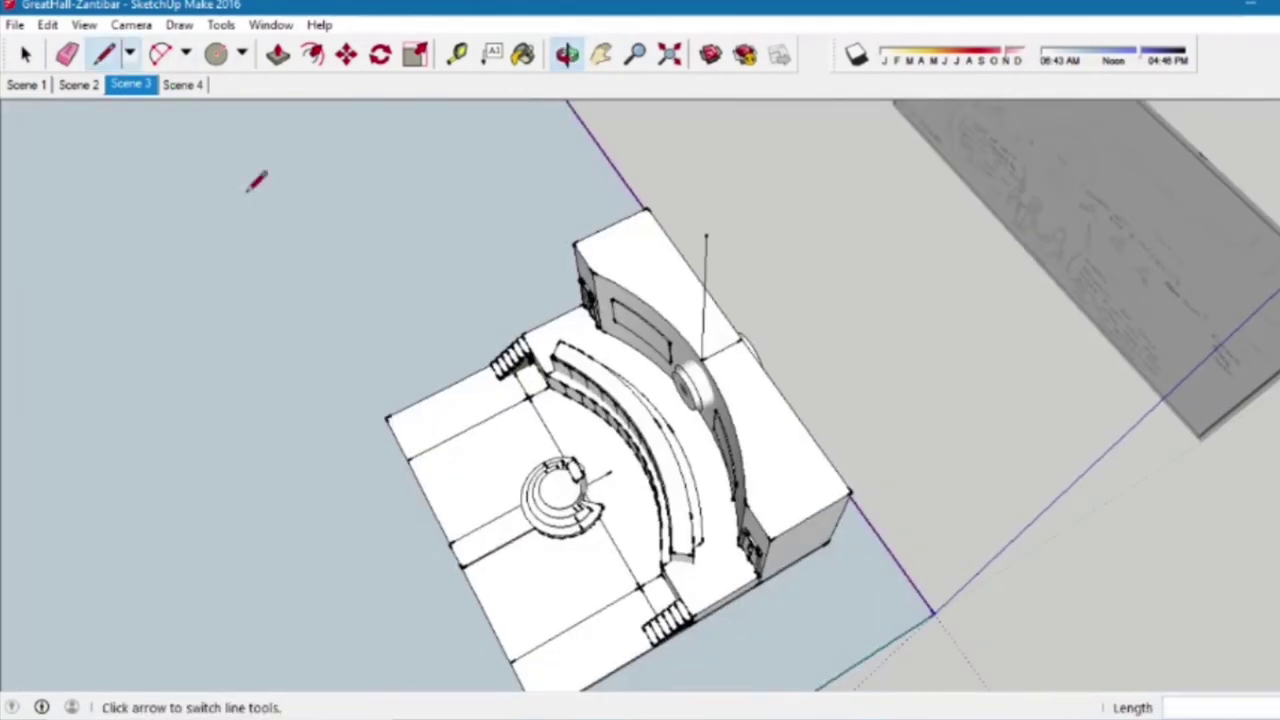
{"action": "middle_click_drag", "start_coordinate": [35, 143], "coordinate": [708, 302]}
- Draw a vertical guide line up from the centre of the round stepped podium
{"action": "key", "text": "c"}
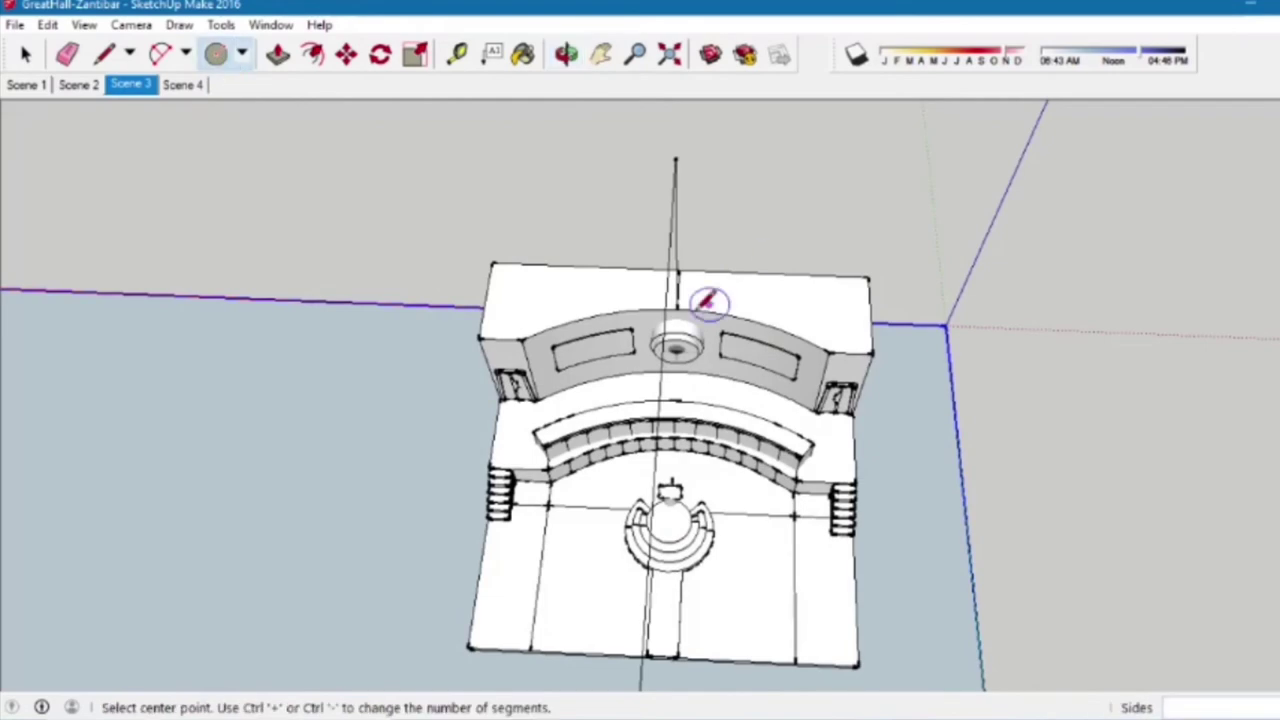
{"action": "middle_click_drag", "start_coordinate": [727, 493], "coordinate": [594, 531]}
{"action": "scroll", "coordinate": [600, 450], "scroll_direction": "up", "scroll_amount": 5}
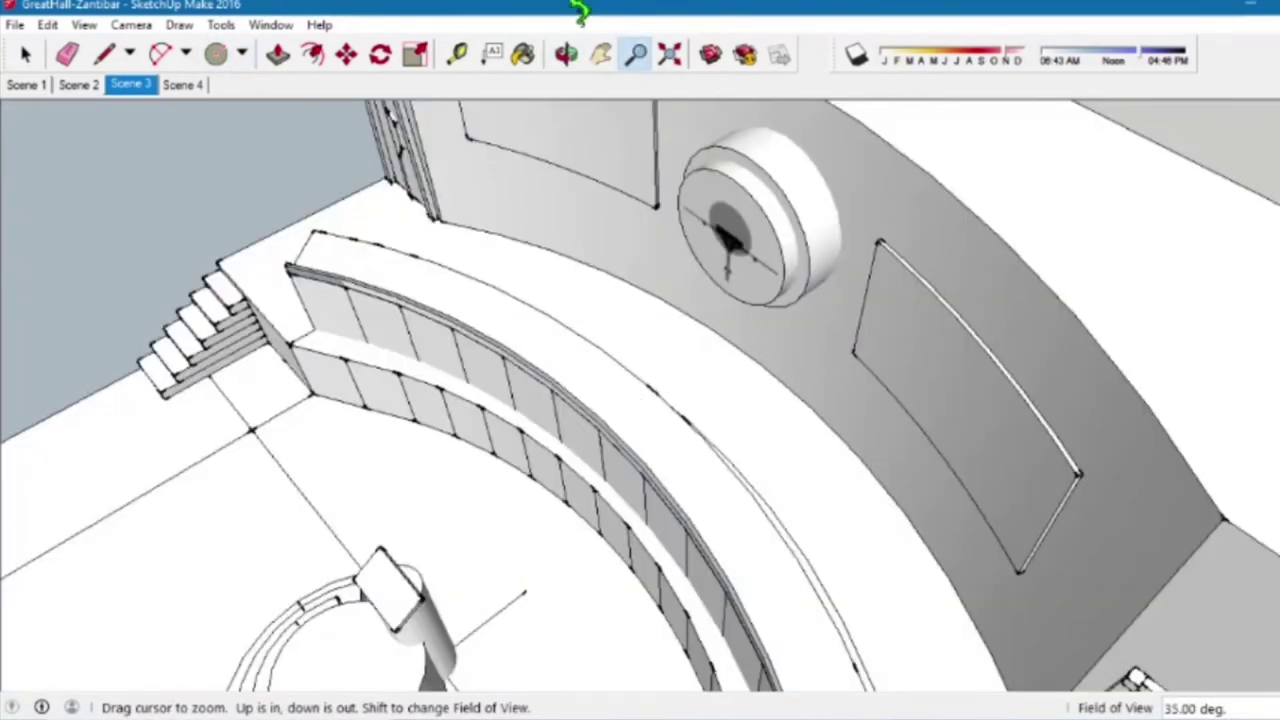
{"action": "key", "text": "l"}
{"action": "scroll", "coordinate": [676, 322], "scroll_direction": "down", "scroll_amount": 10}
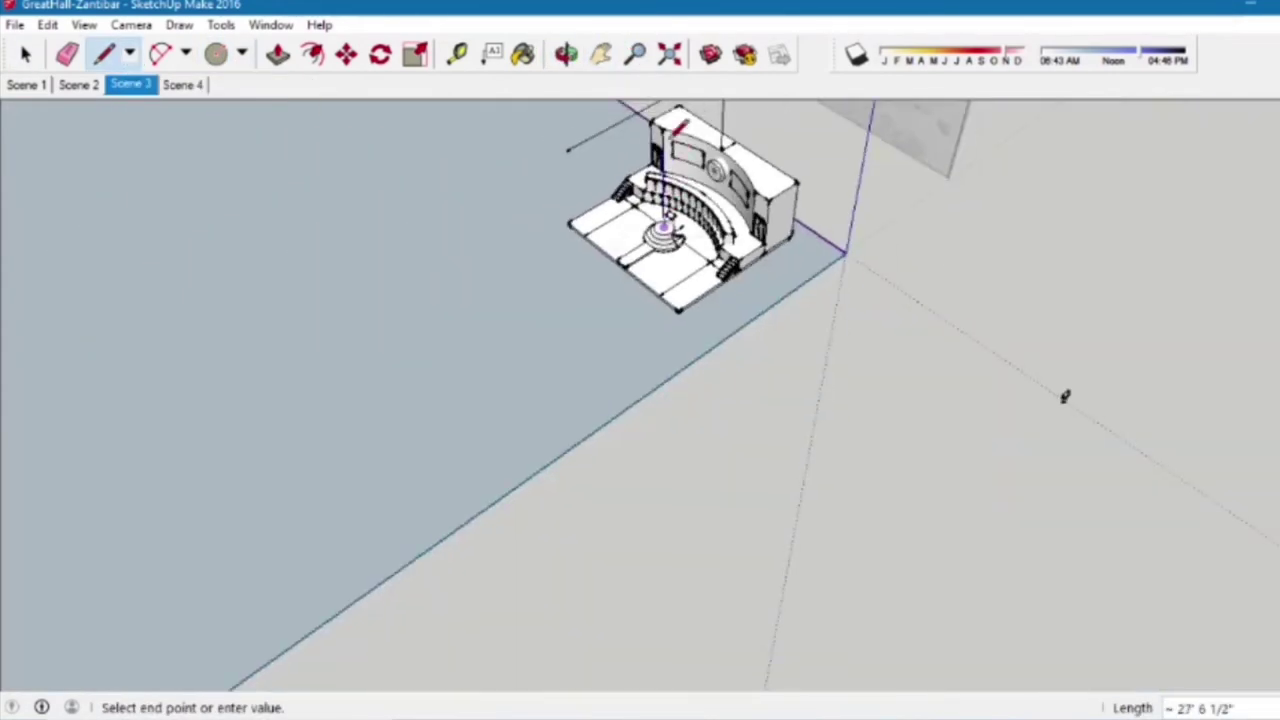
{"action": "middle_click_drag", "start_coordinate": [688, 165], "coordinate": [934, 120]}
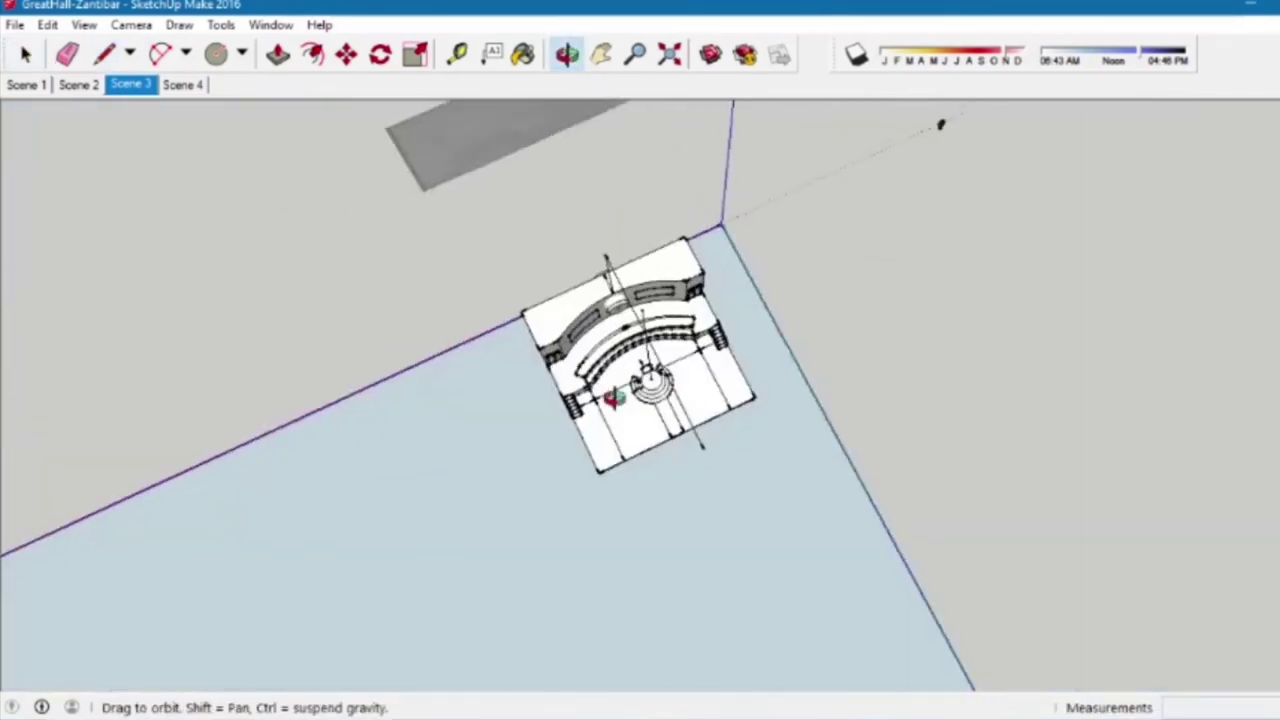
- In the side view of Scene 4, draw a circle centred on the podium's vertical guide and reaching the wall's vertical guide
{"action": "key", "text": "Page_Down"}
{"action": "middle_click_drag", "start_coordinate": [700, 420], "coordinate": [668, 300]}
{"action": "key", "text": "c"}
{"action": "left_click", "coordinate": [601, 318]}
{"action": "left_click", "coordinate": [700, 318]}
{"action": "key", "text": "space"}
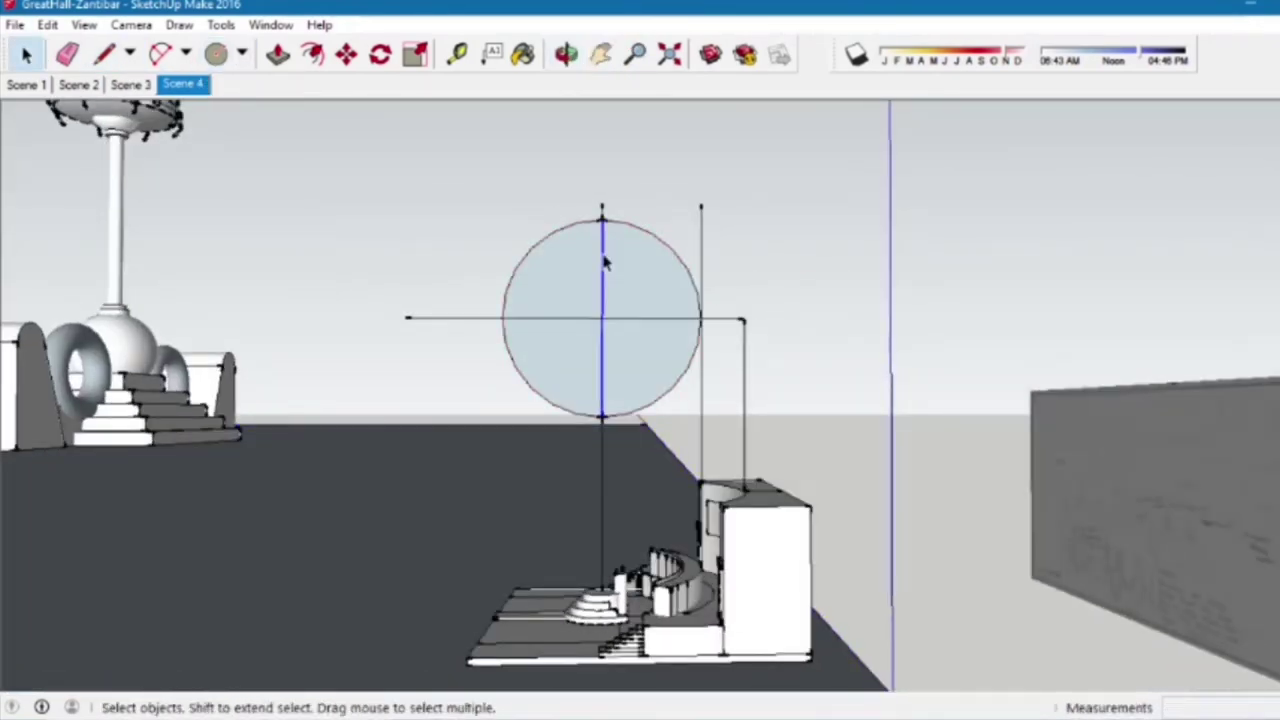
- Make the circle's face a group and lay it flat as a horizontal disc
{"action": "left_click", "coordinate": [550, 260]}
{"action": "right_click", "coordinate": [618, 268]}
{"action": "left_click", "coordinate": [708, 444]}
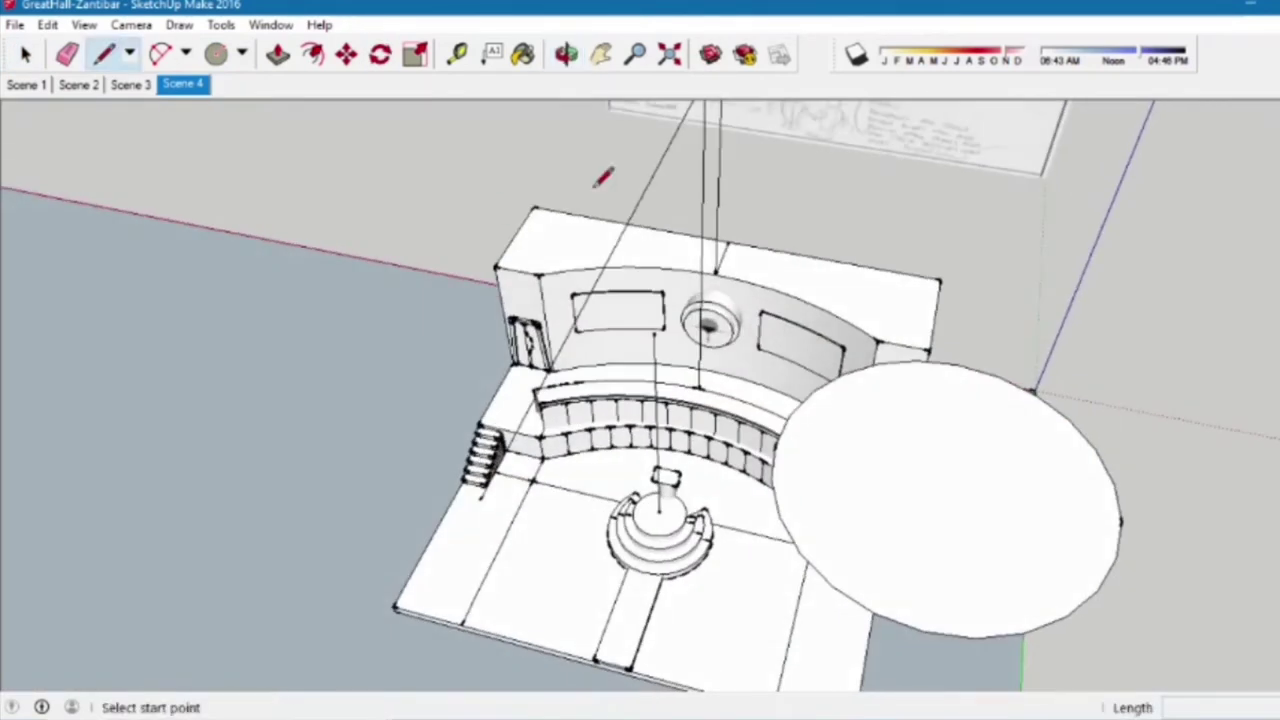
- Draw a radius line from the disc's edge to its centre and move the disc to the guide point above the podium
{"action": "key", "text": "space"}
{"action": "left_click", "coordinate": [943, 506]}
{"action": "key", "text": "l"}
{"action": "key", "text": "space"}
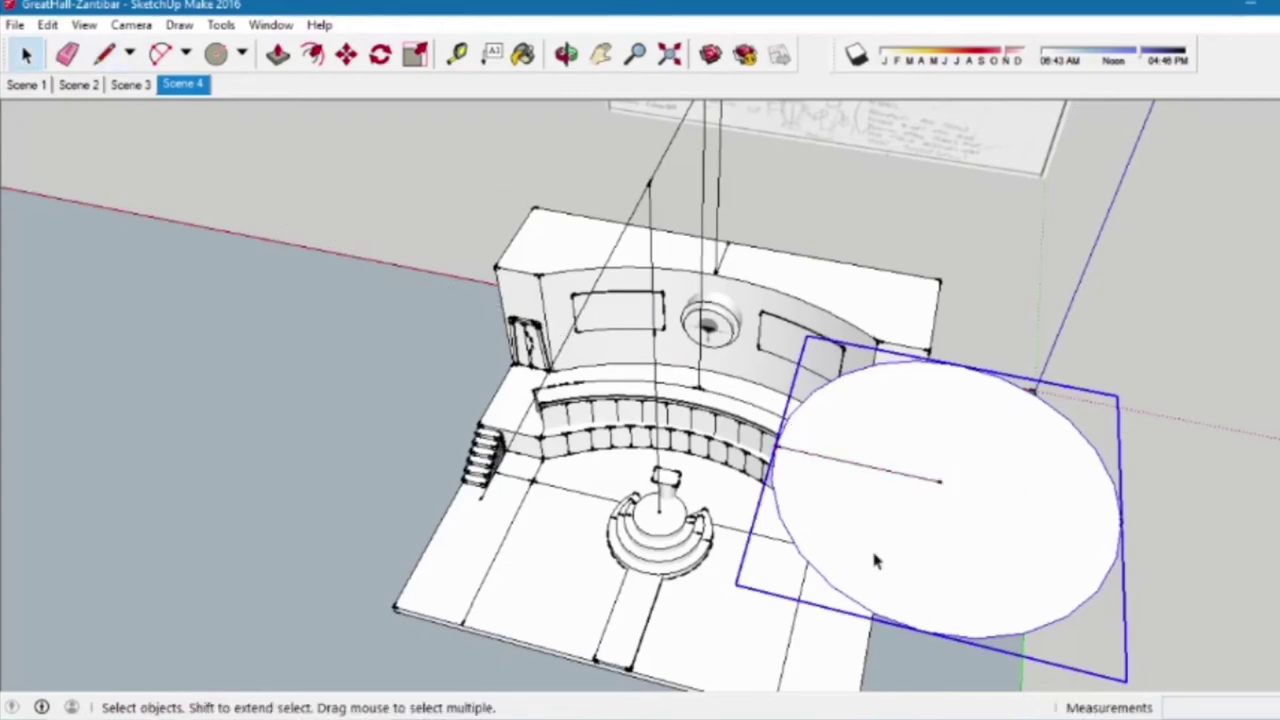
{"action": "left_click", "coordinate": [345, 56]}
{"action": "key", "text": "space"}
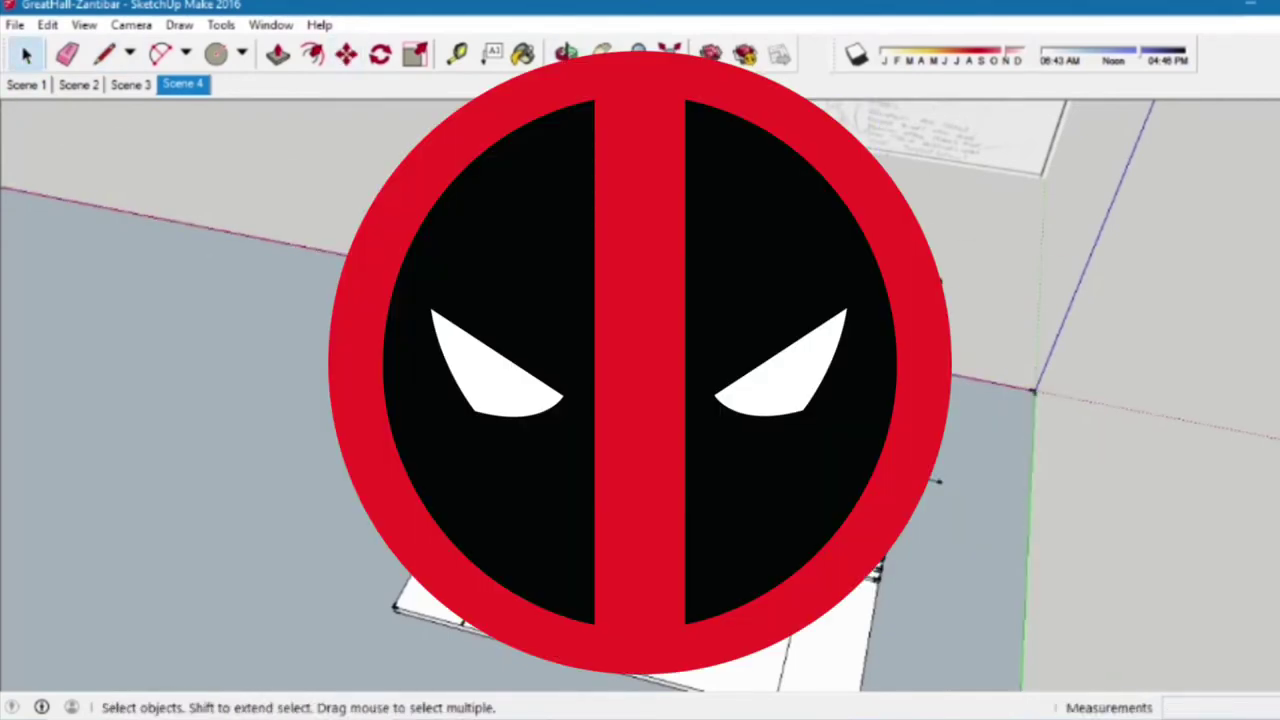
- Draw two opposing arcs around the disc with gaps between their ends, and a straight line across the disc's centre
{"action": "left_click_drag", "start_coordinate": [640, 380], "coordinate": [560, 420]}
{"action": "left_click", "coordinate": [638, 52]}
{"action": "left_click_drag", "start_coordinate": [216, 408], "coordinate": [68, 92]}
{"action": "key", "text": "o"}
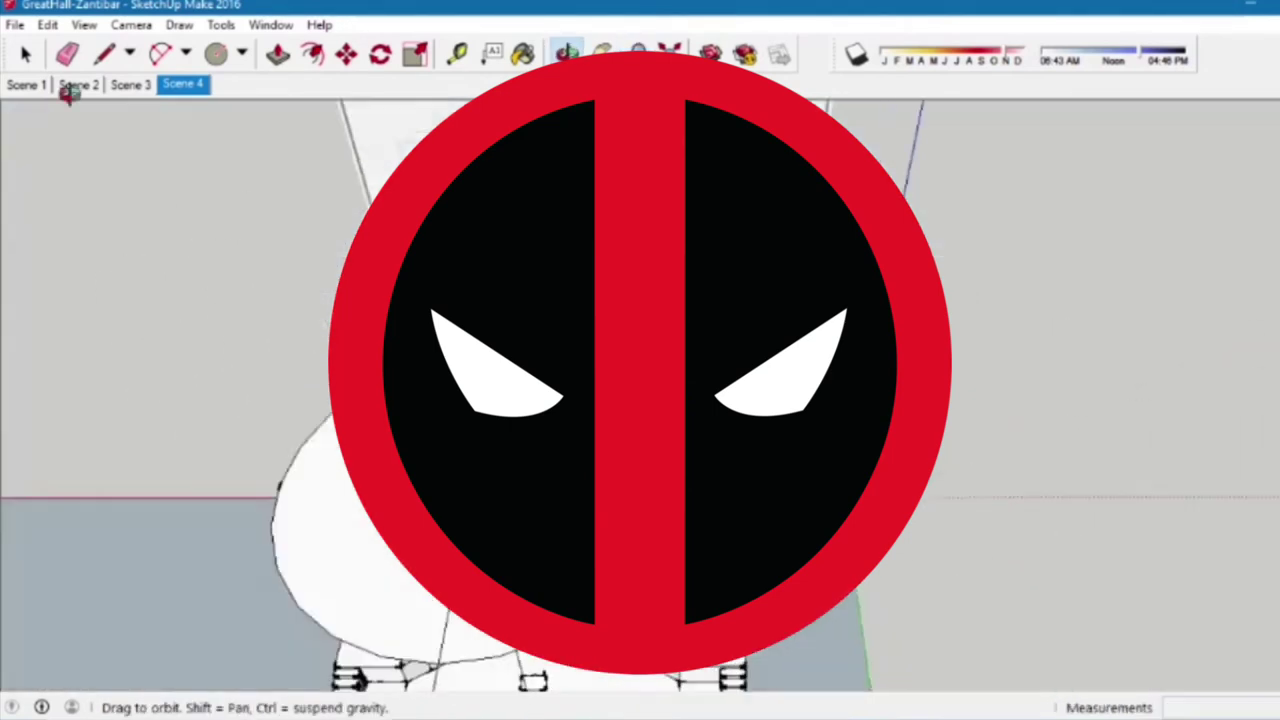
{"action": "key", "text": "shift+p"}
{"action": "key", "text": "space"}
{"action": "key", "text": "a"}
{"action": "left_click", "coordinate": [279, 486]}
- Copy the disc's centre line 36" to each side and delete the original line
{"action": "key", "text": "space"}
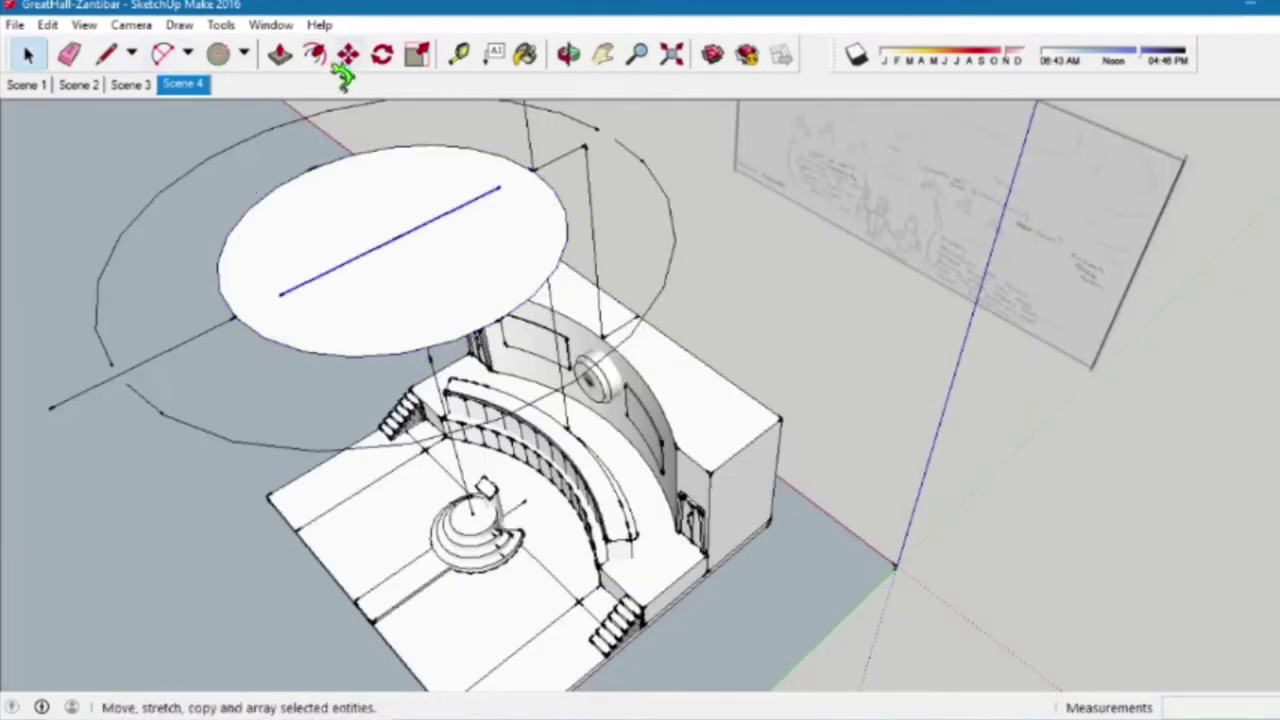
{"action": "left_click", "coordinate": [366, 256]}
{"action": "key", "text": "ctrl"}
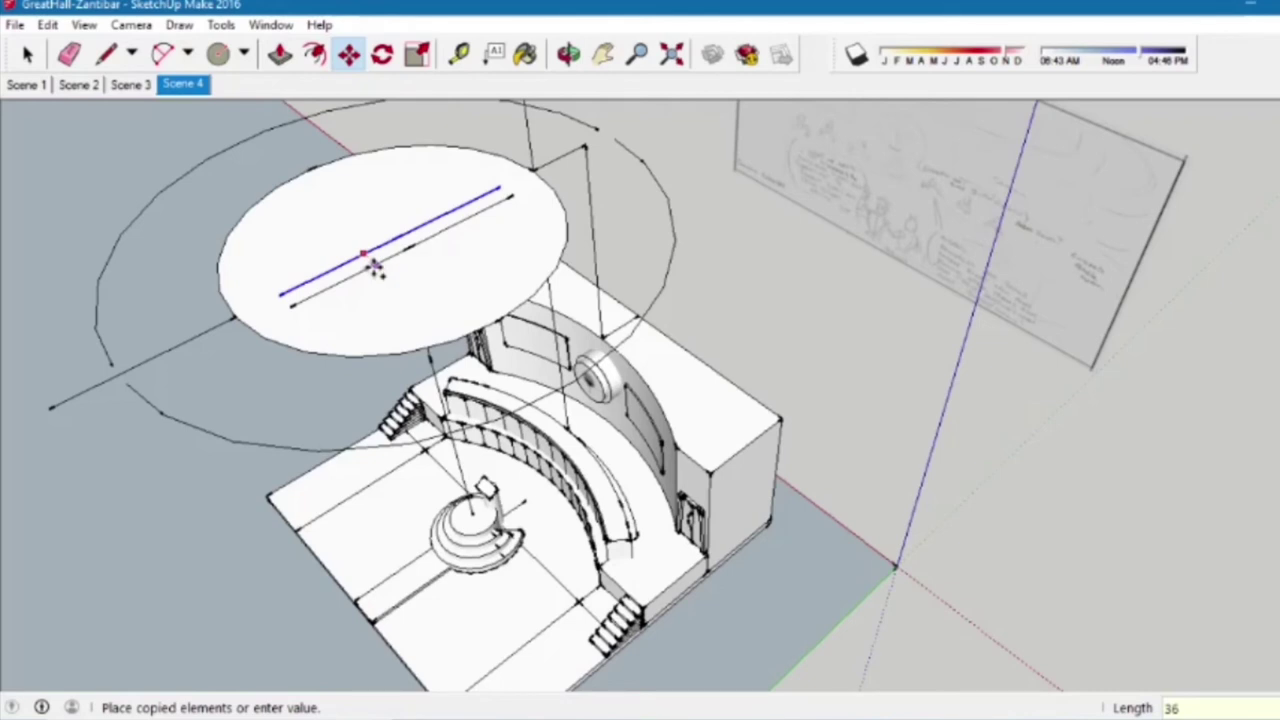
{"action": "left_click", "coordinate": [350, 57]}
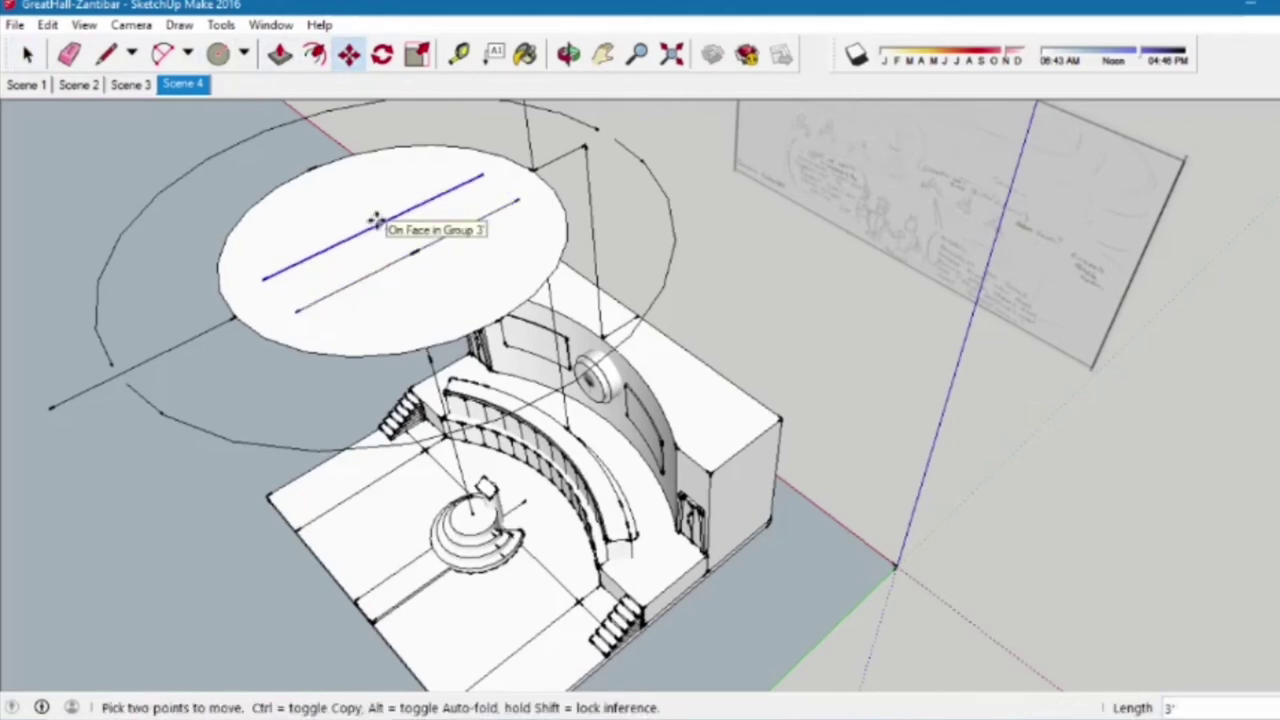
{"action": "left_click", "coordinate": [400, 230]}
{"action": "key", "text": "ctrl"}
{"action": "key", "text": "space"}
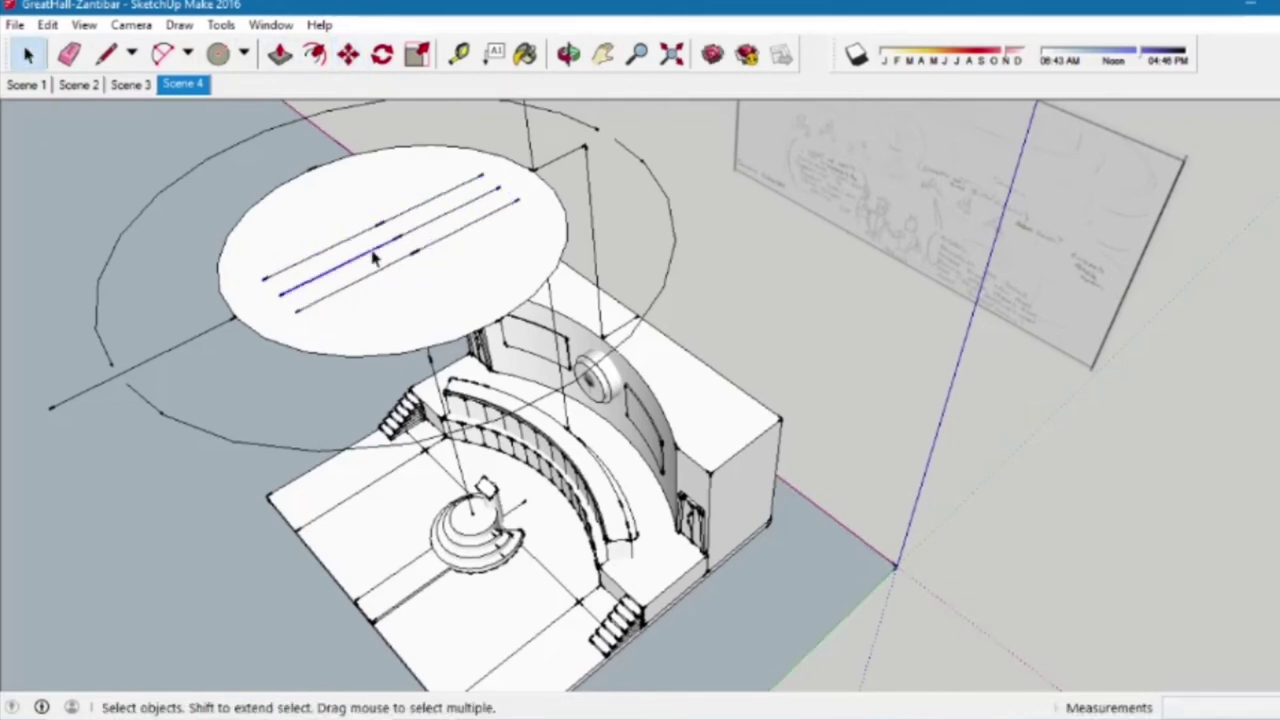
- Draw an arc between the ends of one parallel line to form a half-circle inside the disc's edge
{"action": "left_click", "coordinate": [163, 54]}
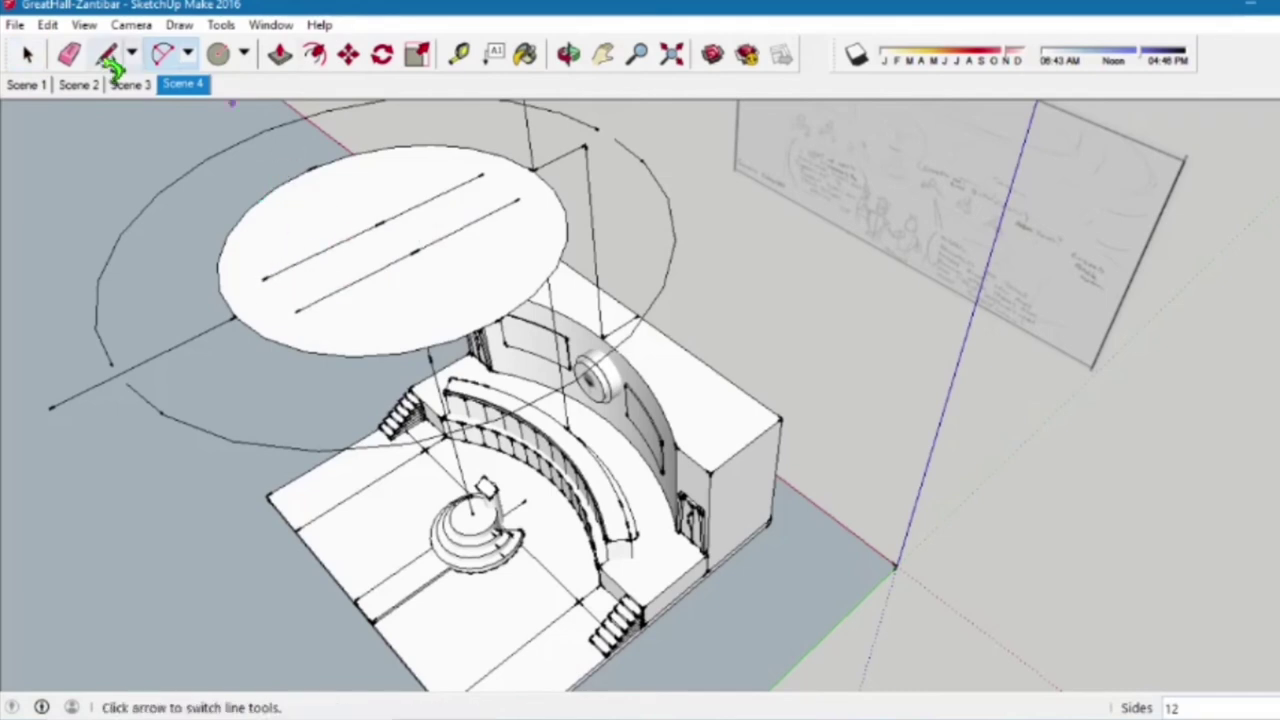
{"action": "left_click", "coordinate": [262, 276]}
{"action": "left_click", "coordinate": [481, 176]}
{"action": "left_click", "coordinate": [345, 180]}
- Draw a matching arc on the other parallel line to form the second half-circle, bulging towards the opposite edge of the disc
{"action": "mouse_move", "coordinate": [354, 220]}
{"action": "middle_mouse_down"}
{"action": "mouse_move", "coordinate": [651, 337]}
{"action": "mouse_move", "coordinate": [581, 308]}
{"action": "middle_mouse_up"}
{"action": "left_click", "coordinate": [581, 308]}
{"action": "key", "text": "l"}
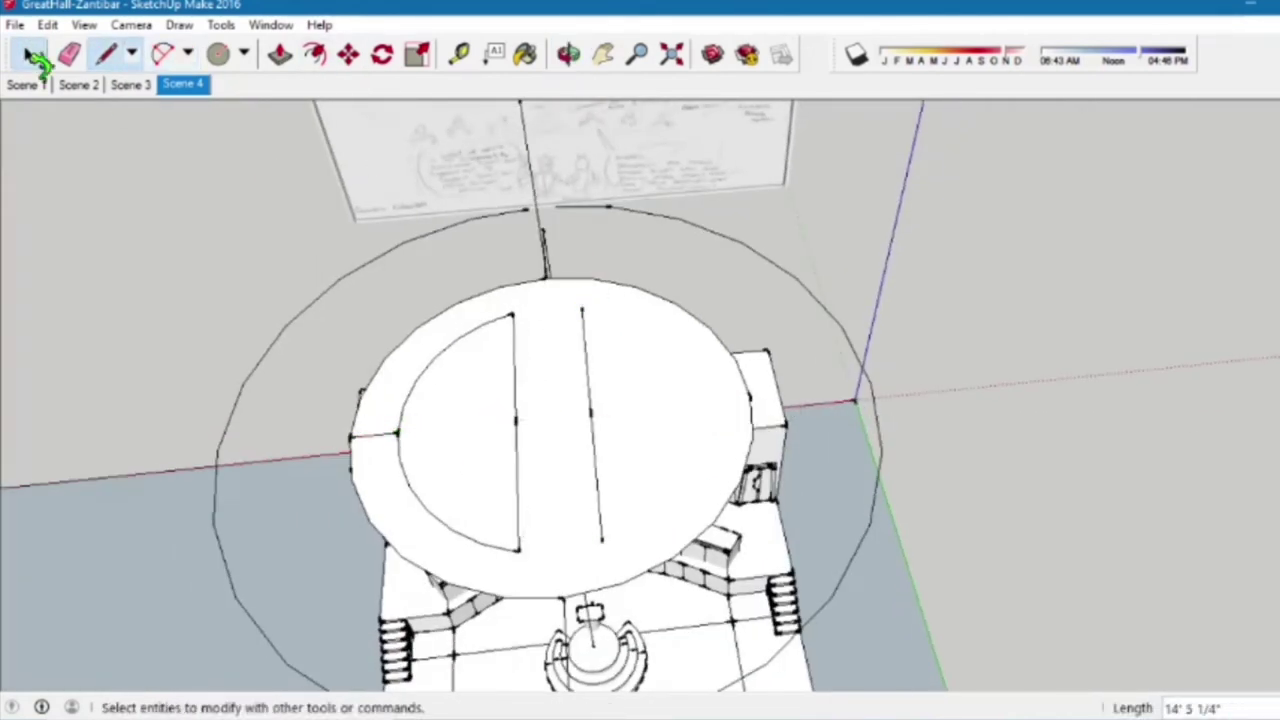
{"action": "key", "text": "m"}
{"action": "key", "text": "space"}
{"action": "left_click", "coordinate": [160, 54]}
{"action": "left_click", "coordinate": [581, 308]}
{"action": "left_click", "coordinate": [601, 538]}
{"action": "left_click", "coordinate": [705, 420]}
- Push/Pull the disc's rim and central bar downward to turn the disc into a thick drum
{"action": "key", "text": "p"}
{"action": "left_click", "coordinate": [571, 449]}
{"action": "left_click", "coordinate": [566, 565]}
- Select one outer arc around the drum and offset it outward to create a wider parallel arc
{"action": "key", "text": "o"}
{"action": "left_click_drag", "start_coordinate": [689, 608], "coordinate": [1144, 442]}
{"action": "middle_click_drag", "start_coordinate": [758, 168], "coordinate": [560, 300]}
{"action": "middle_click_drag", "start_coordinate": [400, 260], "coordinate": [549, 105], "text": "shift"}
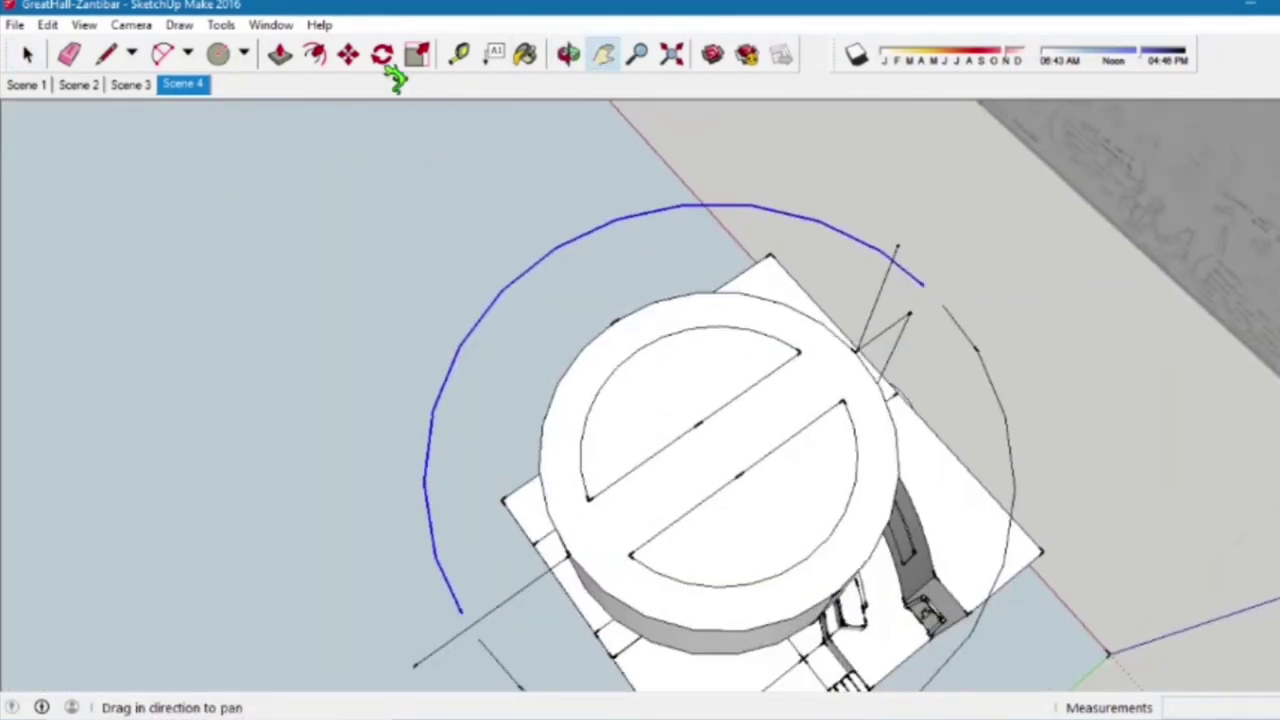
{"action": "left_click", "coordinate": [549, 266]}
{"action": "left_click", "coordinate": [514, 214]}
{"action": "key", "text": "space"}
{"action": "left_click", "coordinate": [314, 53]}
{"action": "key", "text": "Escape"}
{"action": "key", "text": "space"}
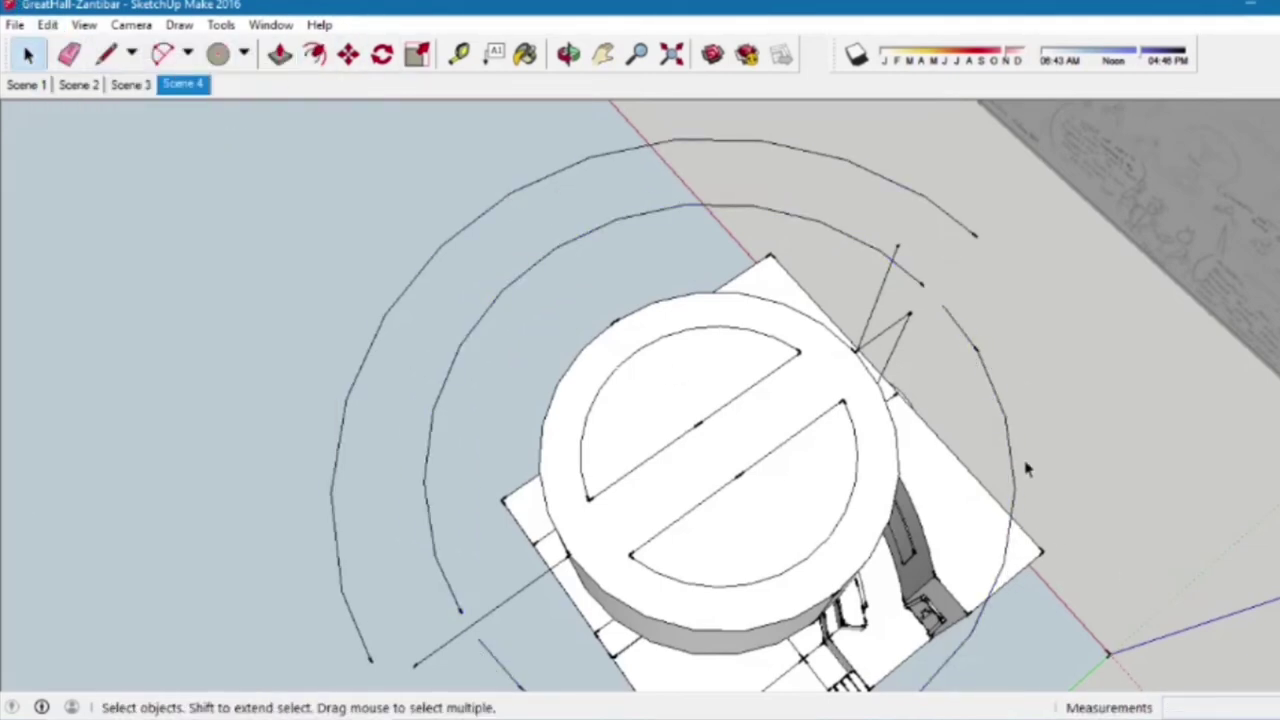
- Offset the opposite outer arc outward by a matching distance
{"action": "middle_click_drag", "start_coordinate": [990, 655], "coordinate": [890, 348]}
{"action": "key", "text": "space"}
{"action": "left_click", "coordinate": [896, 328]}
{"action": "left_click", "coordinate": [965, 330]}
{"action": "key", "text": "space"}
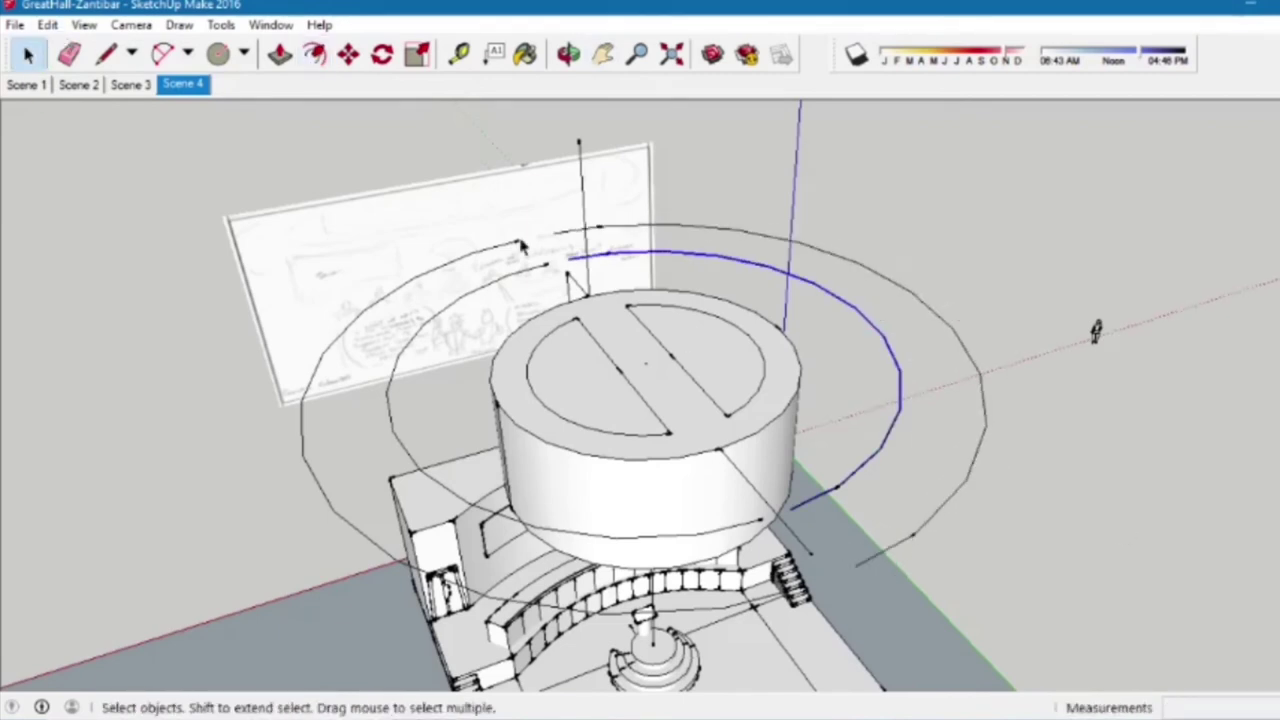
- Draw lines along the bar's edges to close the paired arcs into two ring segments and delete the excess inner faces
{"action": "key", "text": "l"}
{"action": "left_click", "coordinate": [670, 433]}
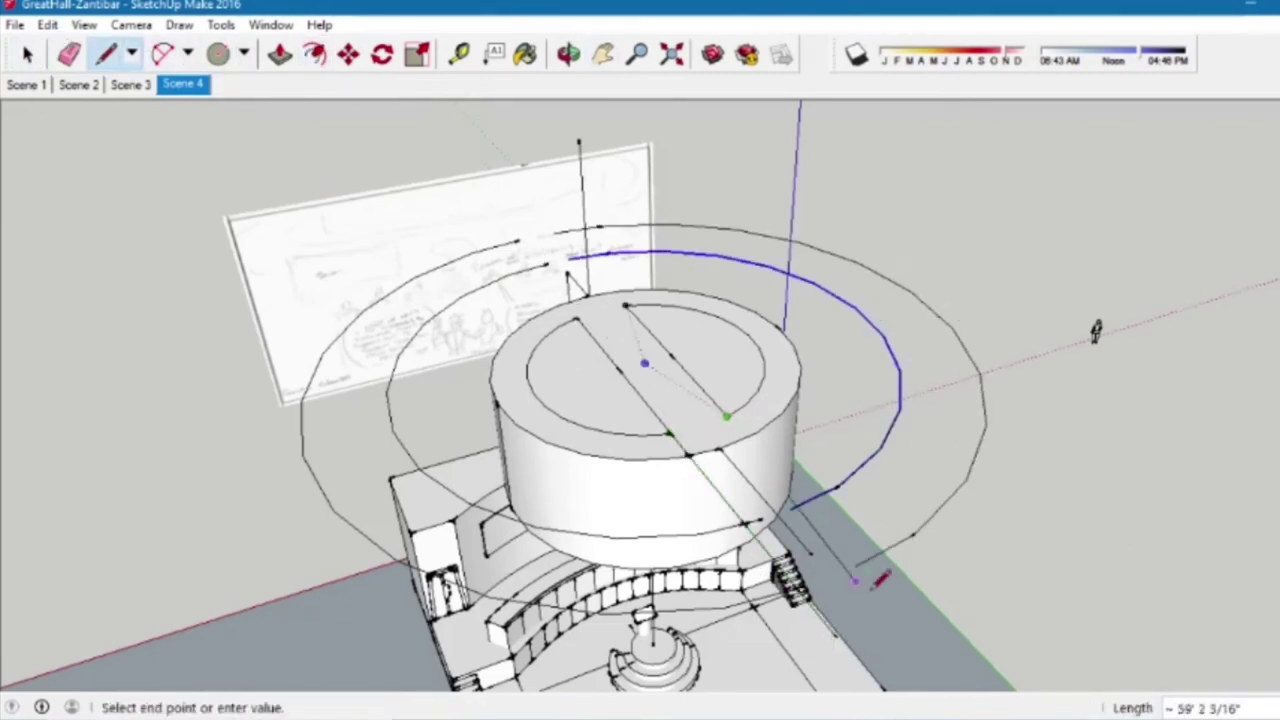
{"action": "left_click", "coordinate": [626, 305]}
{"action": "left_click", "coordinate": [568, 258]}
{"action": "left_click", "coordinate": [548, 220]}
{"action": "key", "text": "space"}
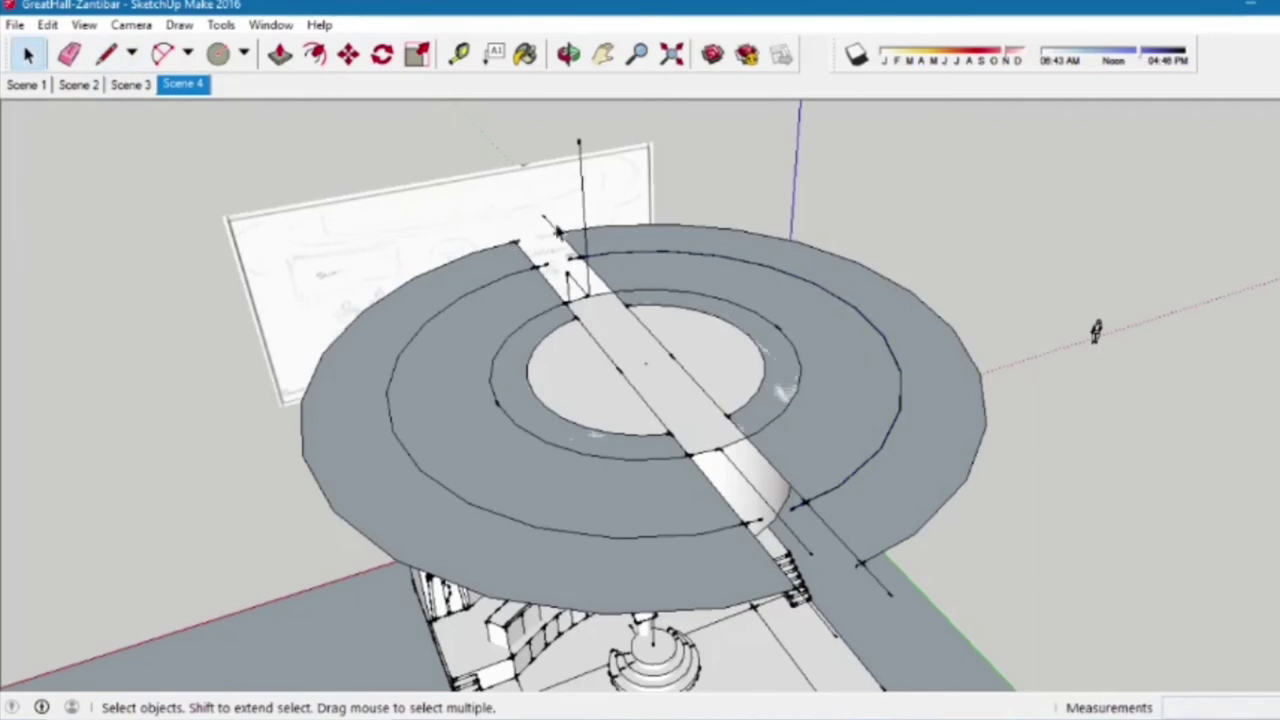
{"action": "left_click", "coordinate": [845, 478]}
{"action": "key", "text": "Delete"}
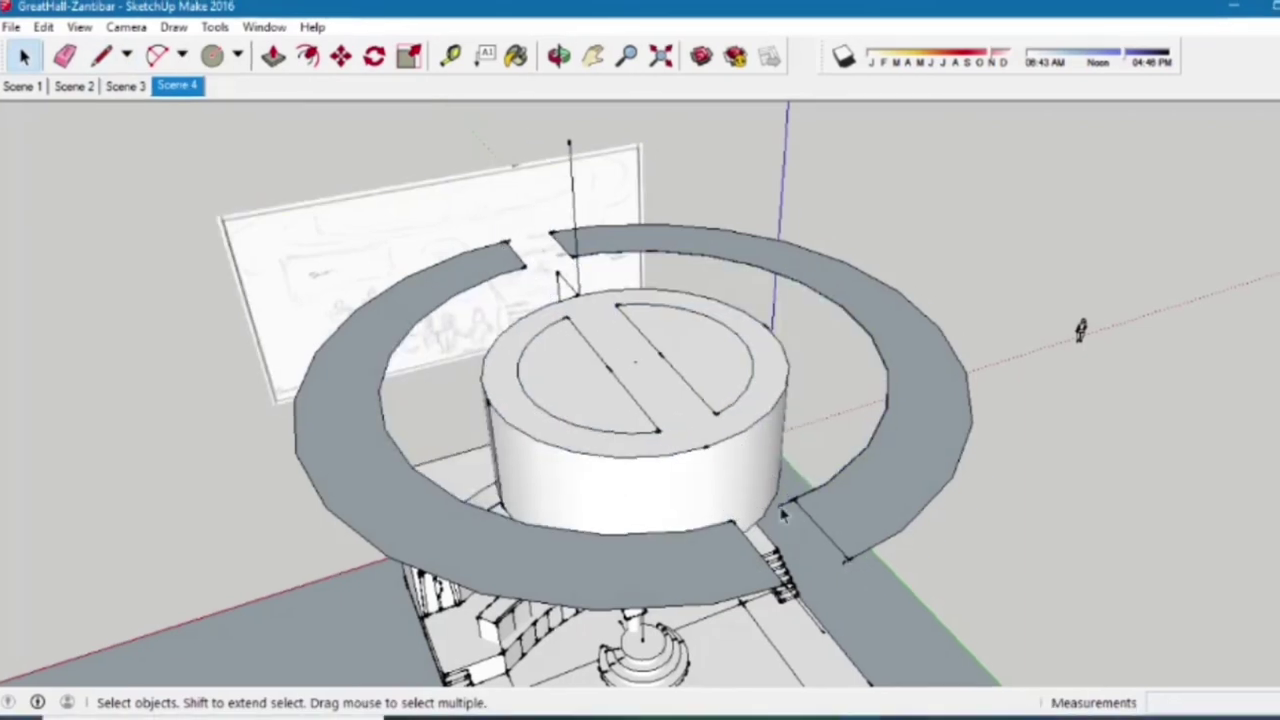
- Make each of the two flat ring segments into its own group
{"action": "middle_click_drag", "start_coordinate": [815, 627], "coordinate": [871, 471]}
{"action": "left_click", "coordinate": [495, 320]}
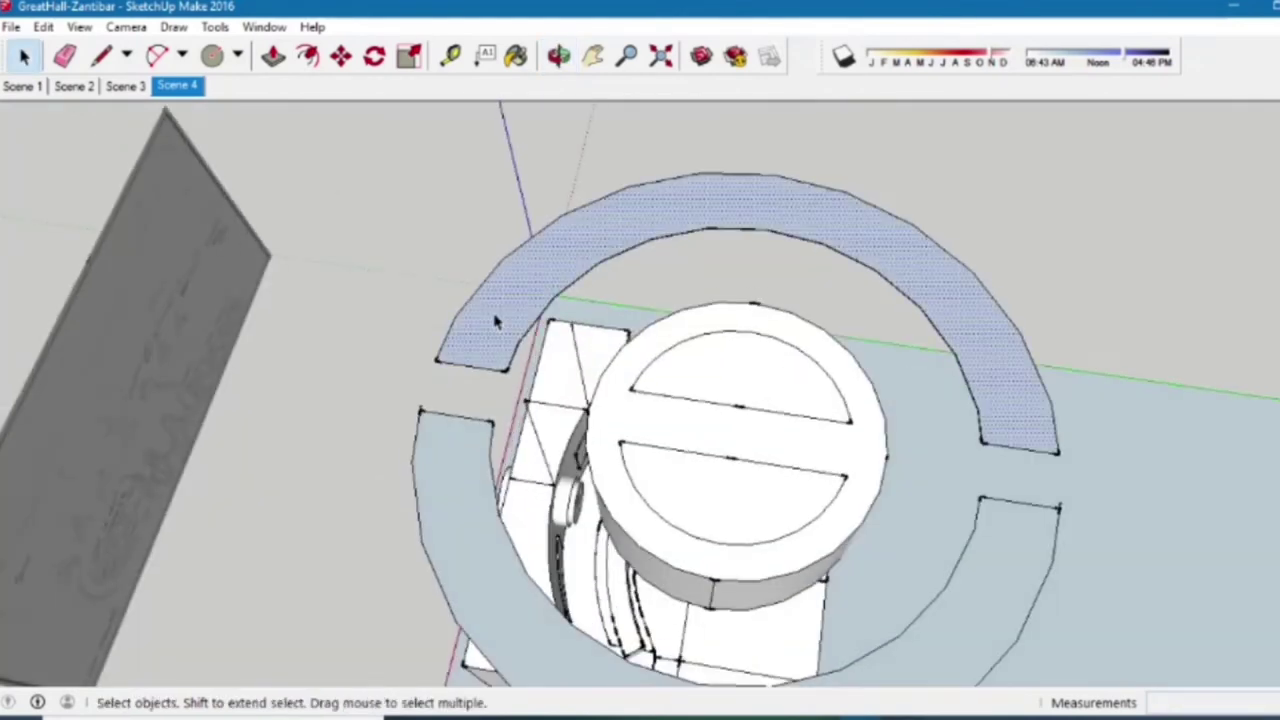
{"action": "left_click", "coordinate": [1022, 512]}
{"action": "double_click", "coordinate": [998, 507]}
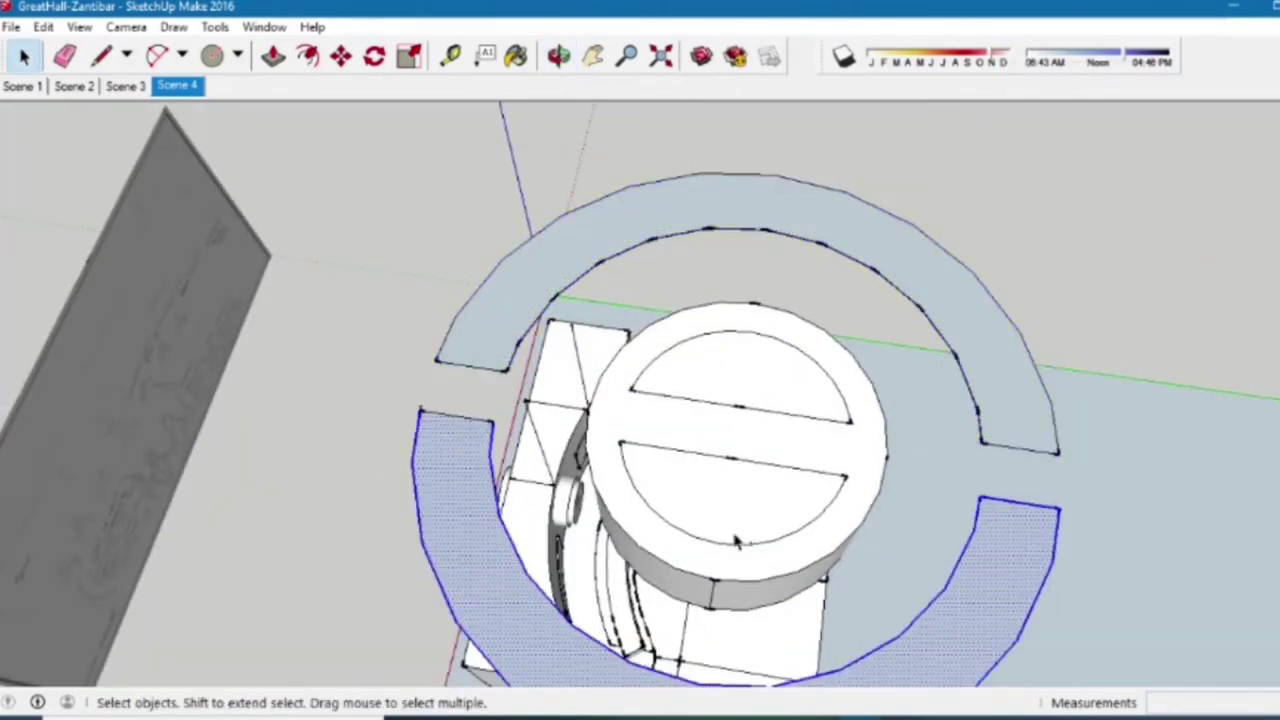
{"action": "right_click", "coordinate": [470, 440]}
{"action": "left_click", "coordinate": [543, 283]}
- Extrude both ring segments downward with Push/Pull to form thick curved blocks around the drum
{"action": "left_click", "coordinate": [559, 56]}
{"action": "left_click_drag", "start_coordinate": [530, 230], "coordinate": [447, 278]}
{"action": "key", "text": "space"}
{"action": "middle_click_drag", "start_coordinate": [447, 278], "coordinate": [400, 229]}
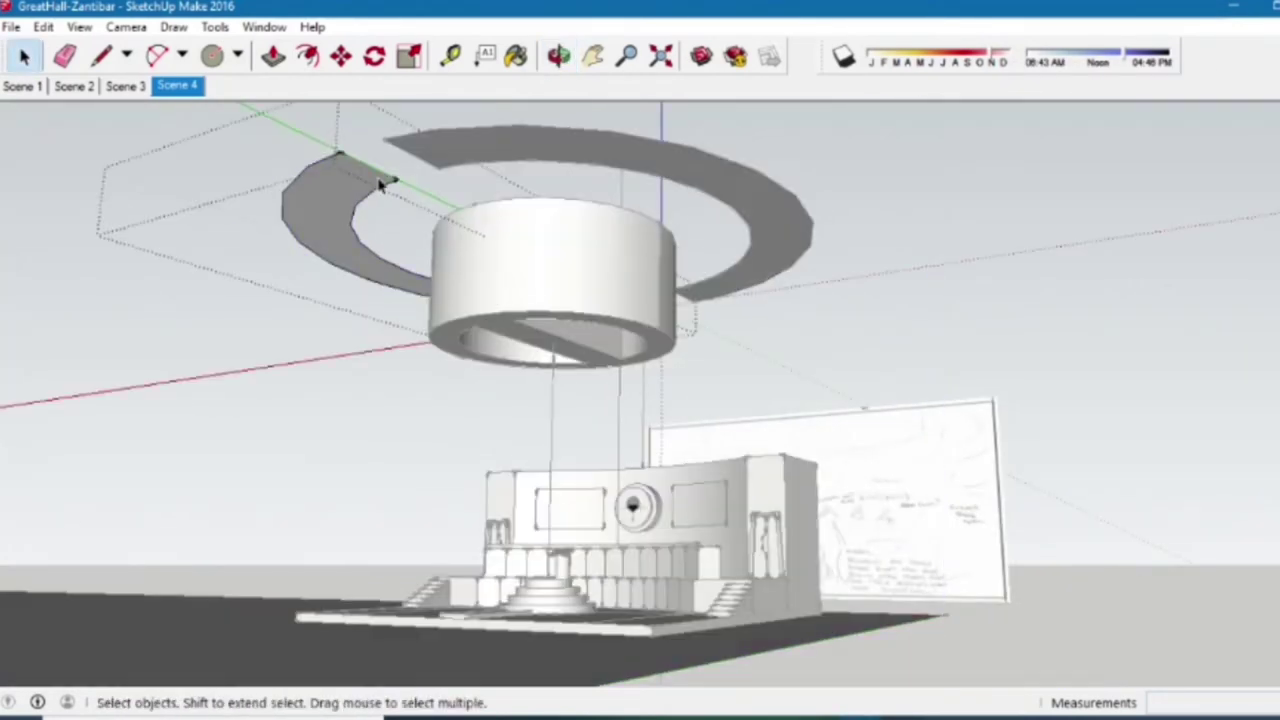
{"action": "key", "text": "p"}
{"action": "left_click", "coordinate": [400, 229]}
{"action": "left_click", "coordinate": [414, 343]}
{"action": "left_click", "coordinate": [277, 57]}
{"action": "left_click", "coordinate": [470, 150]}
{"action": "left_click", "coordinate": [660, 347]}
- Delete the vertical guide lines and lower the drum and ring segments together closer to the set
{"action": "key", "text": "space"}
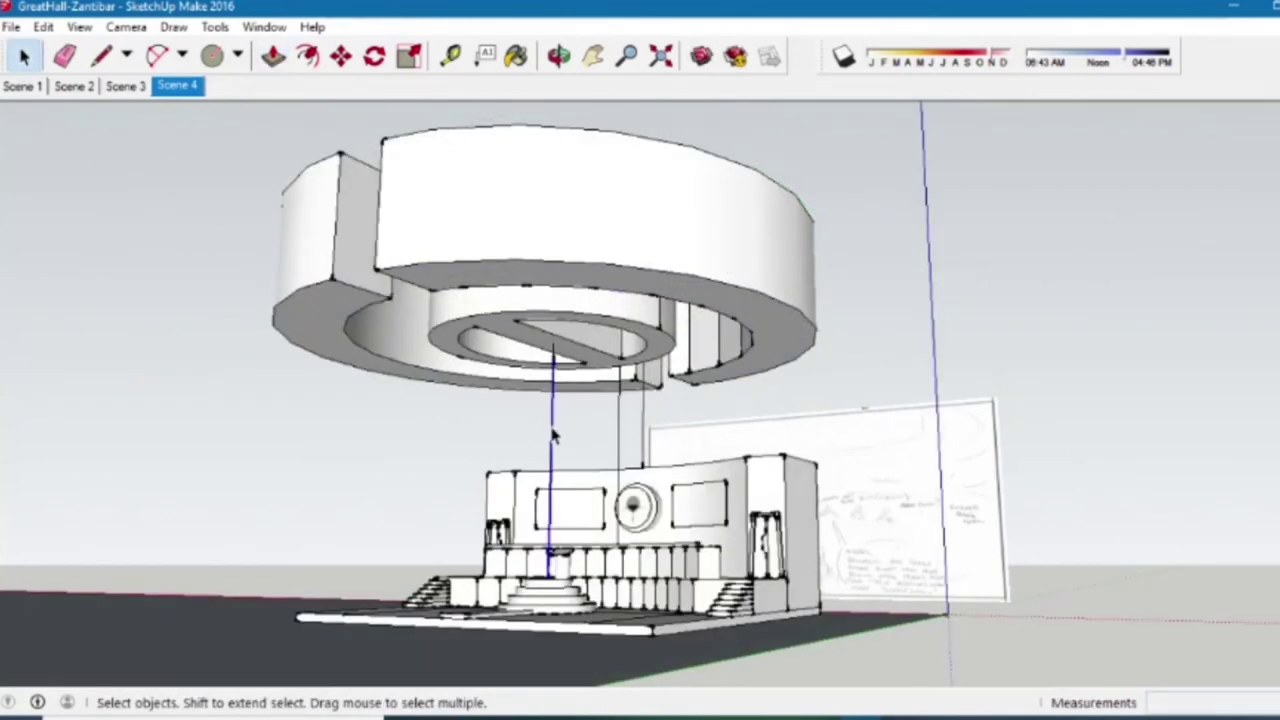
{"action": "middle_click_drag", "start_coordinate": [738, 459], "coordinate": [737, 503]}
{"action": "right_click", "coordinate": [723, 303]}
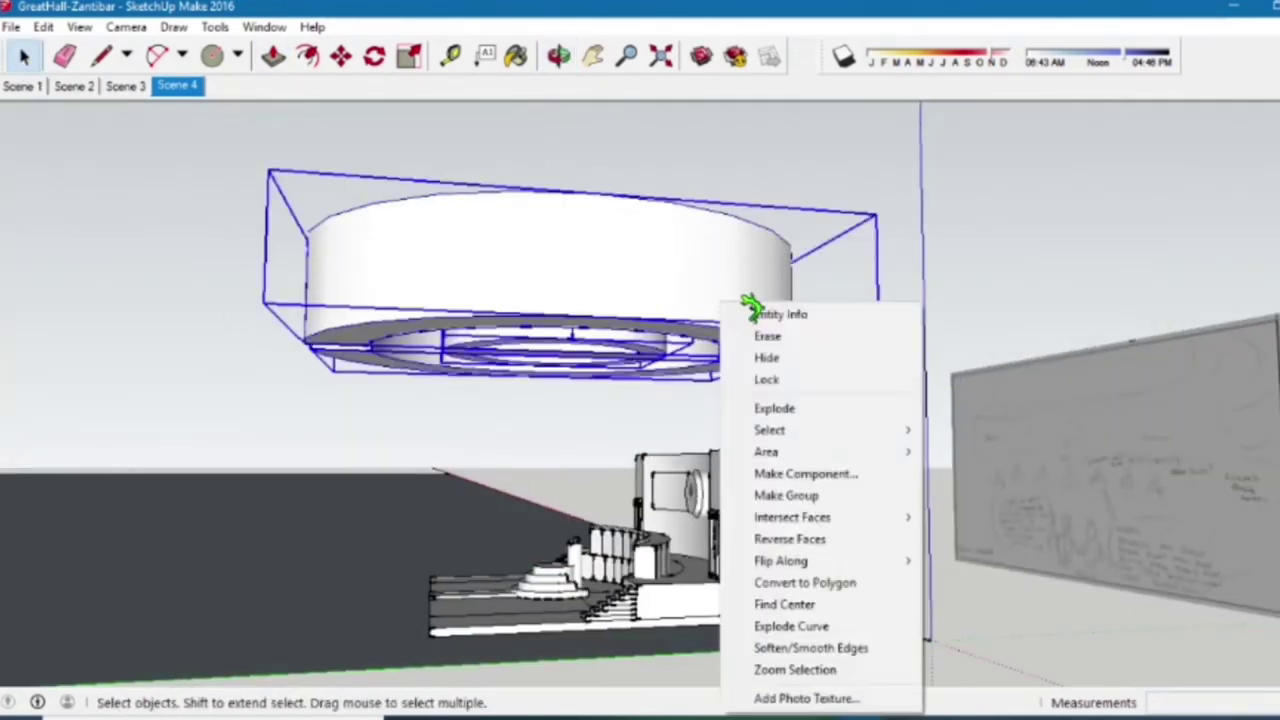
{"action": "key", "text": "Escape"}
{"action": "key", "text": "m"}
{"action": "left_click", "coordinate": [598, 238]}
{"action": "left_click", "coordinate": [603, 346]}
{"action": "key", "text": "space"}
{"action": "left_click", "coordinate": [177, 86]}
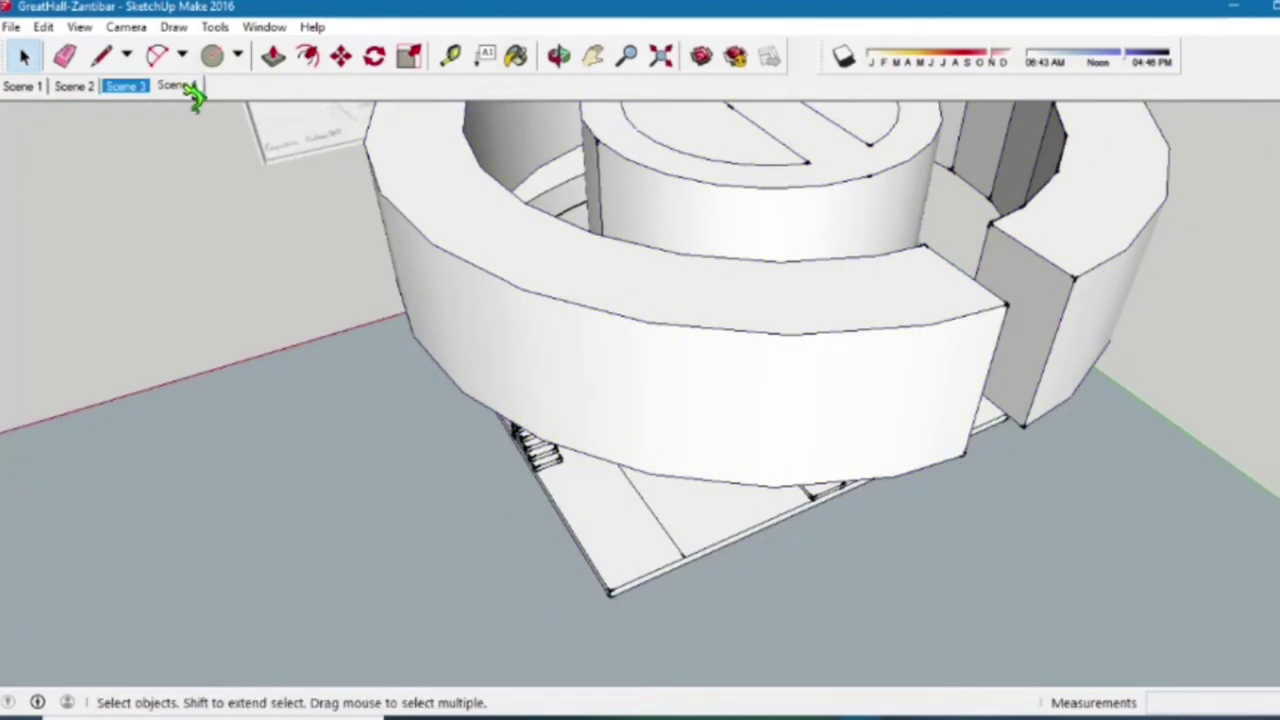
- Add a new scene that shows the whole set from the front with the overhead drum and ring above it
{"action": "left_click", "coordinate": [593, 57]}
{"action": "left_click", "coordinate": [558, 57]}
{"action": "left_click_drag", "start_coordinate": [560, 300], "coordinate": [660, 335]}
{"action": "left_click", "coordinate": [79, 27]}
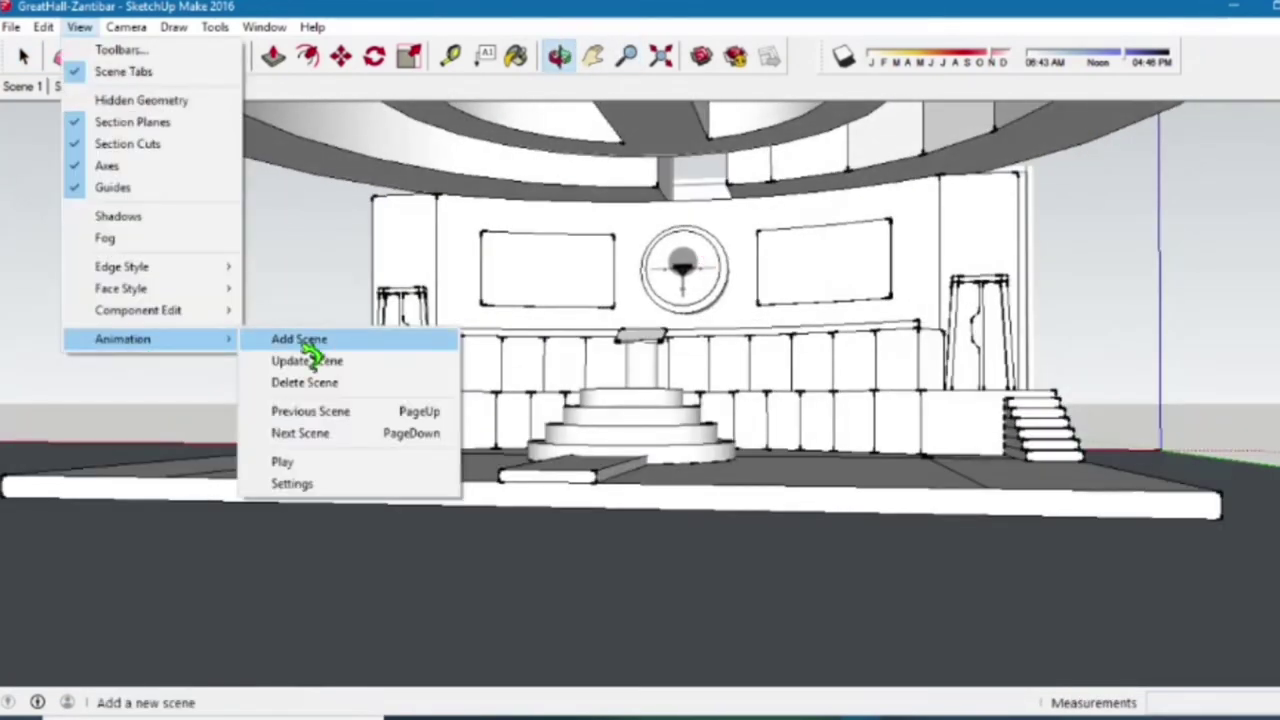
{"action": "left_click", "coordinate": [357, 354]}
- Adjust the height of the overhead drum and split ring by moving them together vertically above the set
{"action": "left_click", "coordinate": [24, 57]}
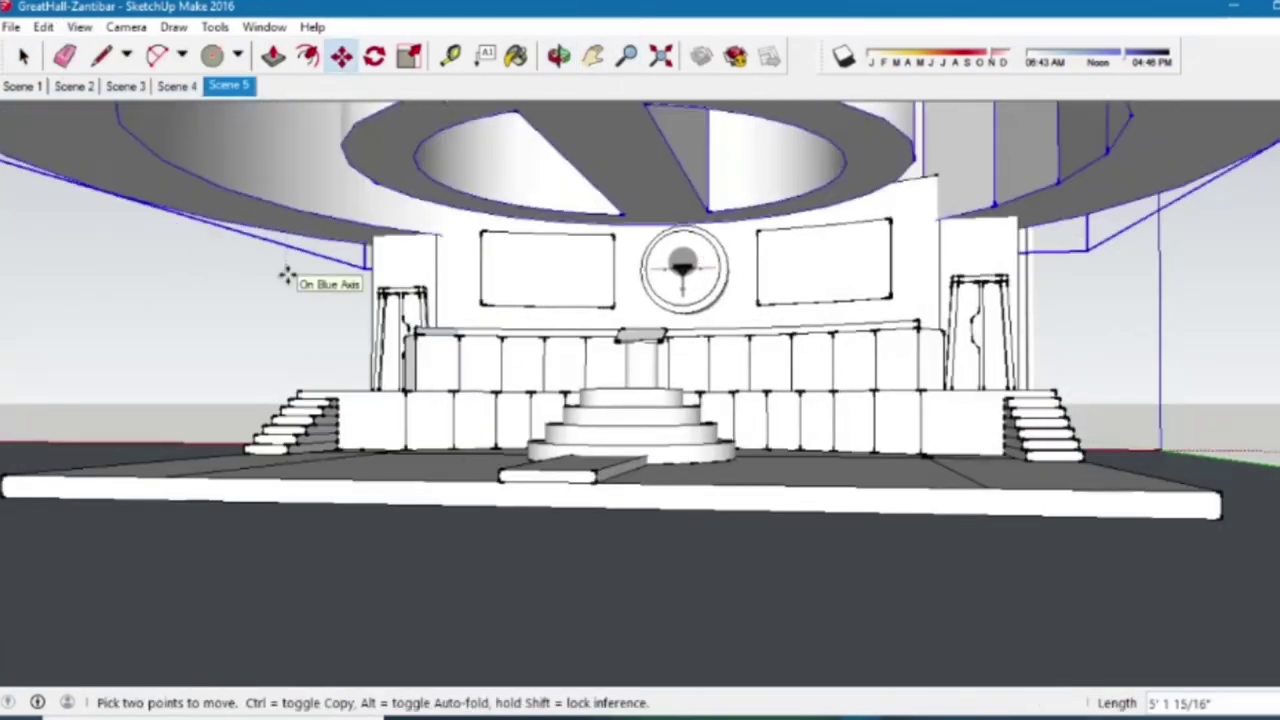
{"action": "middle_click_drag", "start_coordinate": [740, 430], "coordinate": [751, 377]}
{"action": "key", "text": "space"}
{"action": "left_click", "coordinate": [350, 140]}
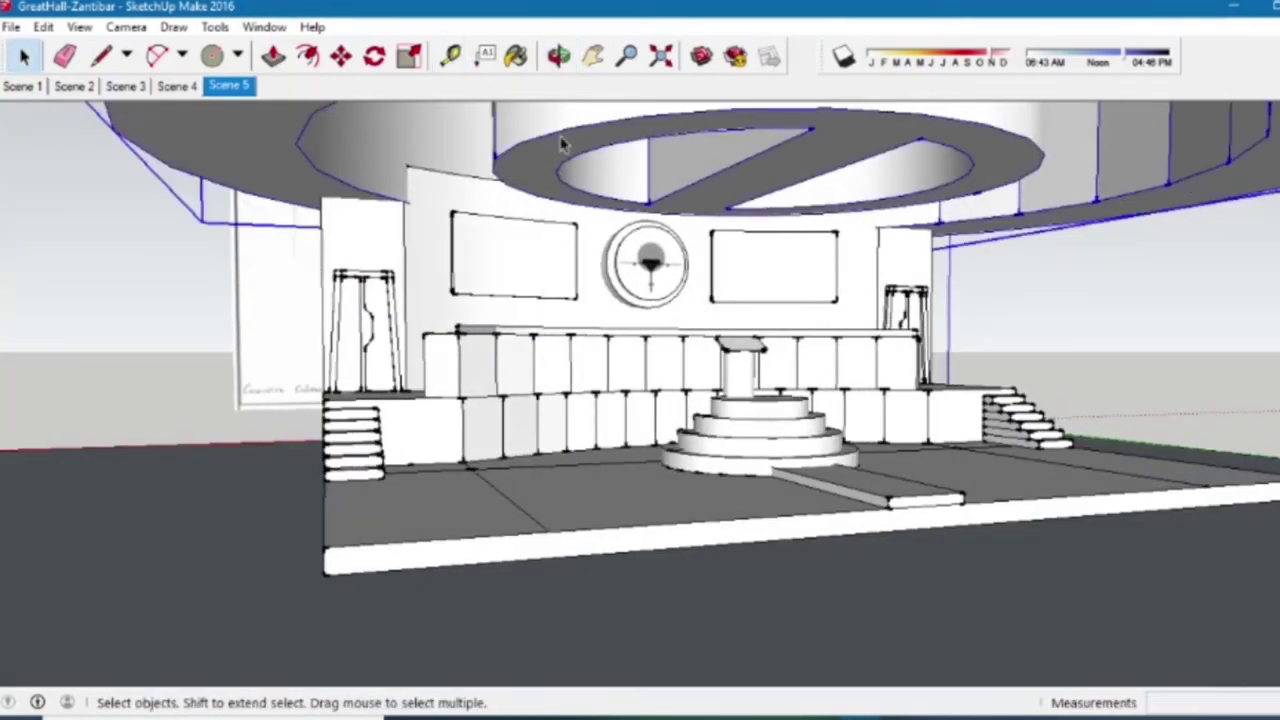
{"action": "key", "text": "m"}
{"action": "left_click", "coordinate": [429, 330]}
{"action": "left_click", "coordinate": [434, 286]}
{"action": "key", "text": "space"}
- Draw a sloped line along the nosings of the side stairs and raise it 34" as the handrail guide
{"action": "middle_click_drag", "start_coordinate": [85, 290], "coordinate": [730, 405]}
{"action": "scroll", "coordinate": [851, 543], "scroll_direction": "up", "scroll_amount": 5}
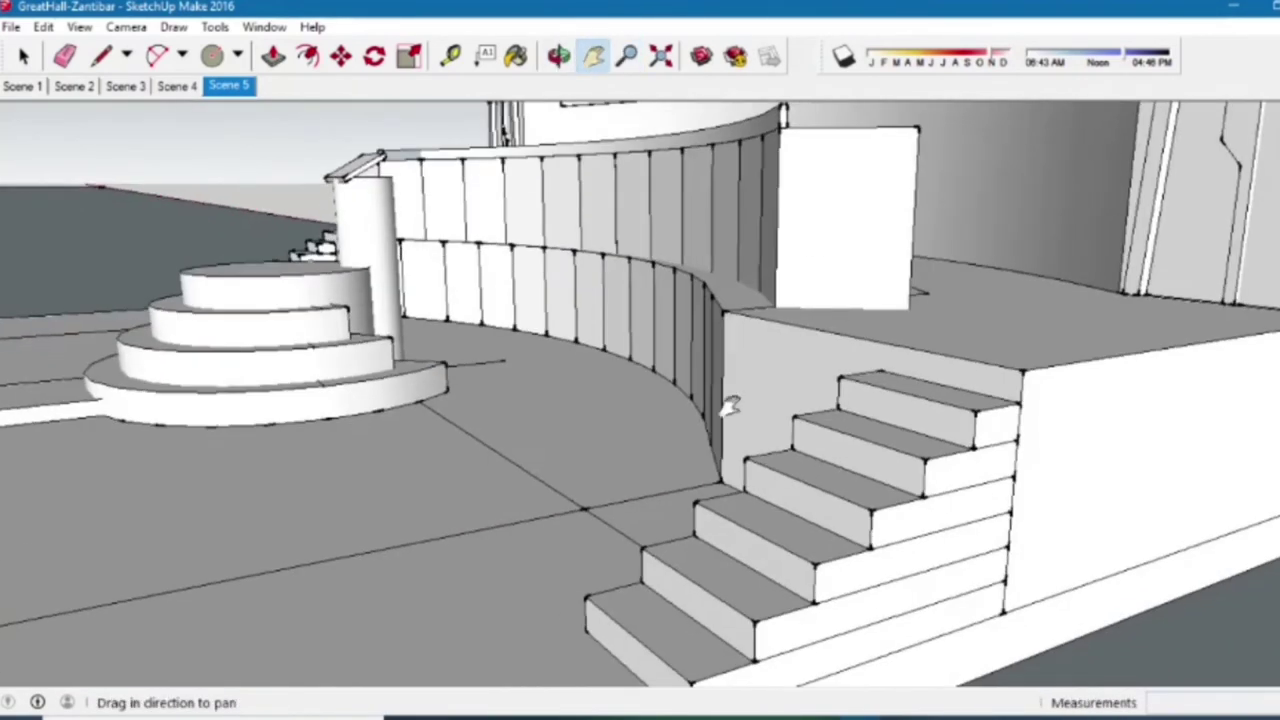
{"action": "left_click", "coordinate": [587, 594]}
{"action": "key", "text": "space"}
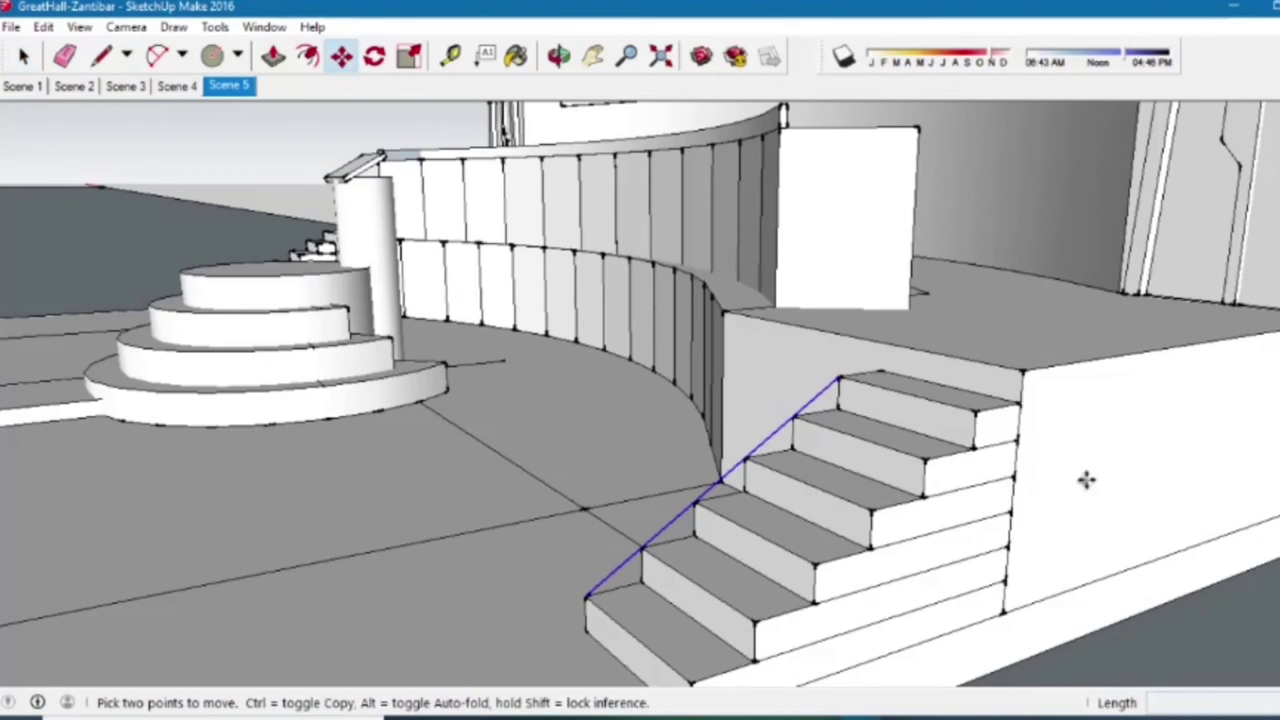
{"action": "left_click", "coordinate": [1086, 480]}
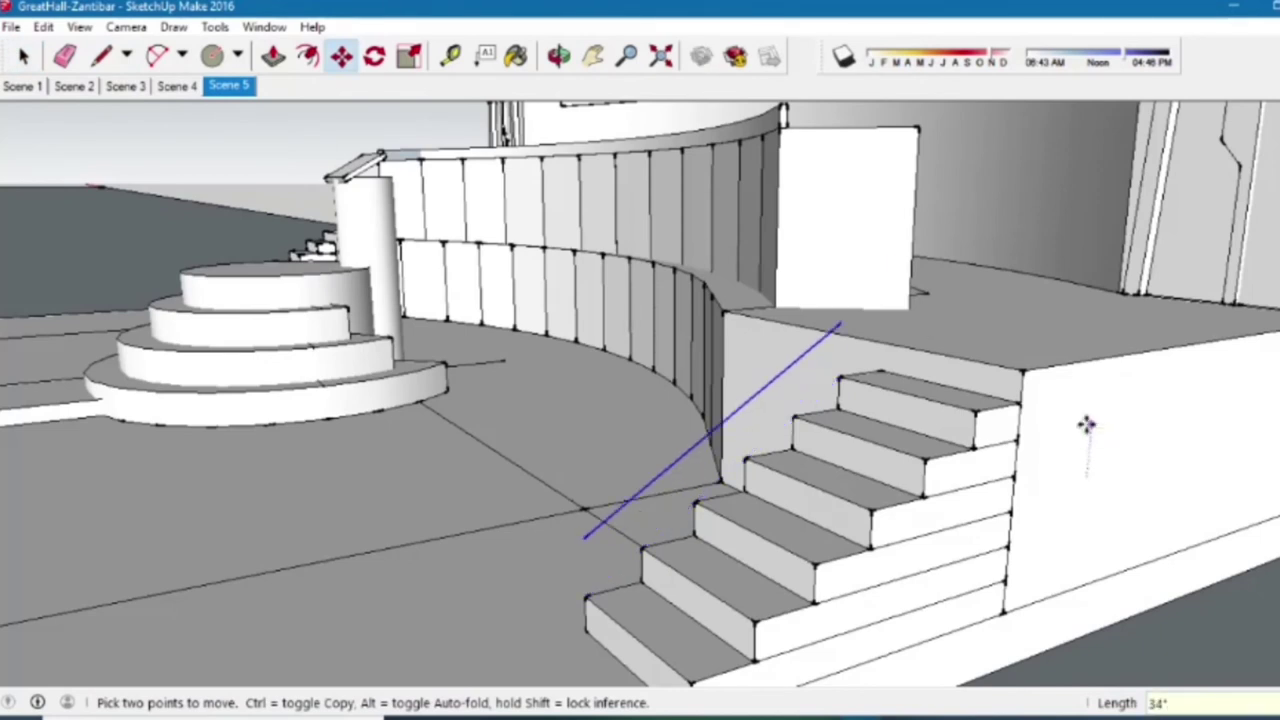
{"action": "left_click", "coordinate": [580, 420]}
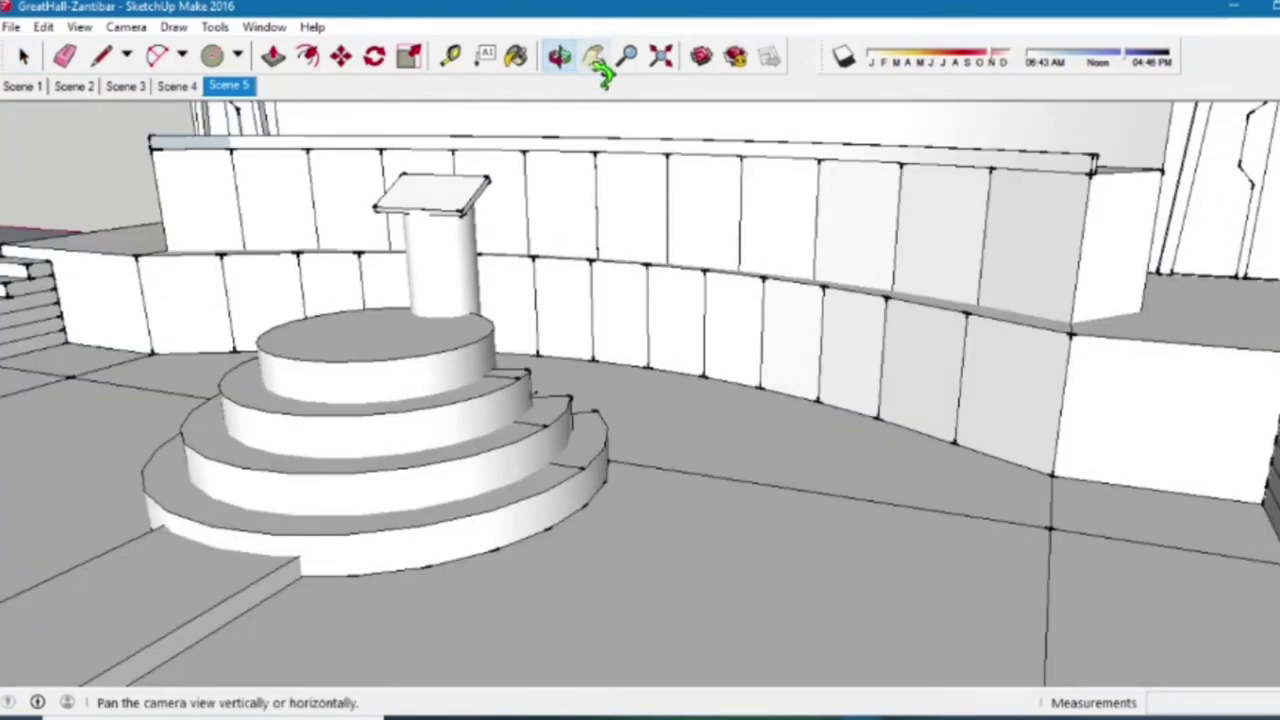
- Copy the raised sloped line sideways and connect the edges with lines to build a 1 1/2" square handrail along the stairs
{"action": "left_click", "coordinate": [593, 56]}
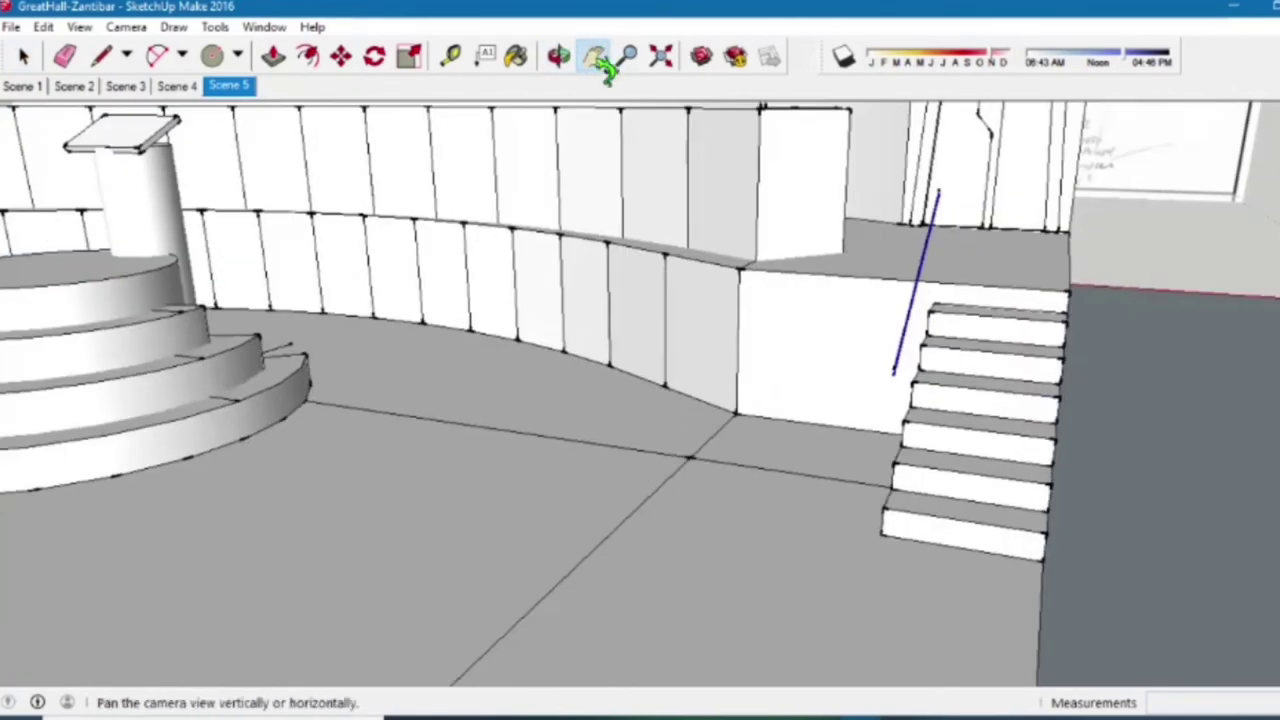
{"action": "middle_click_drag", "start_coordinate": [1080, 300], "coordinate": [243, 75]}
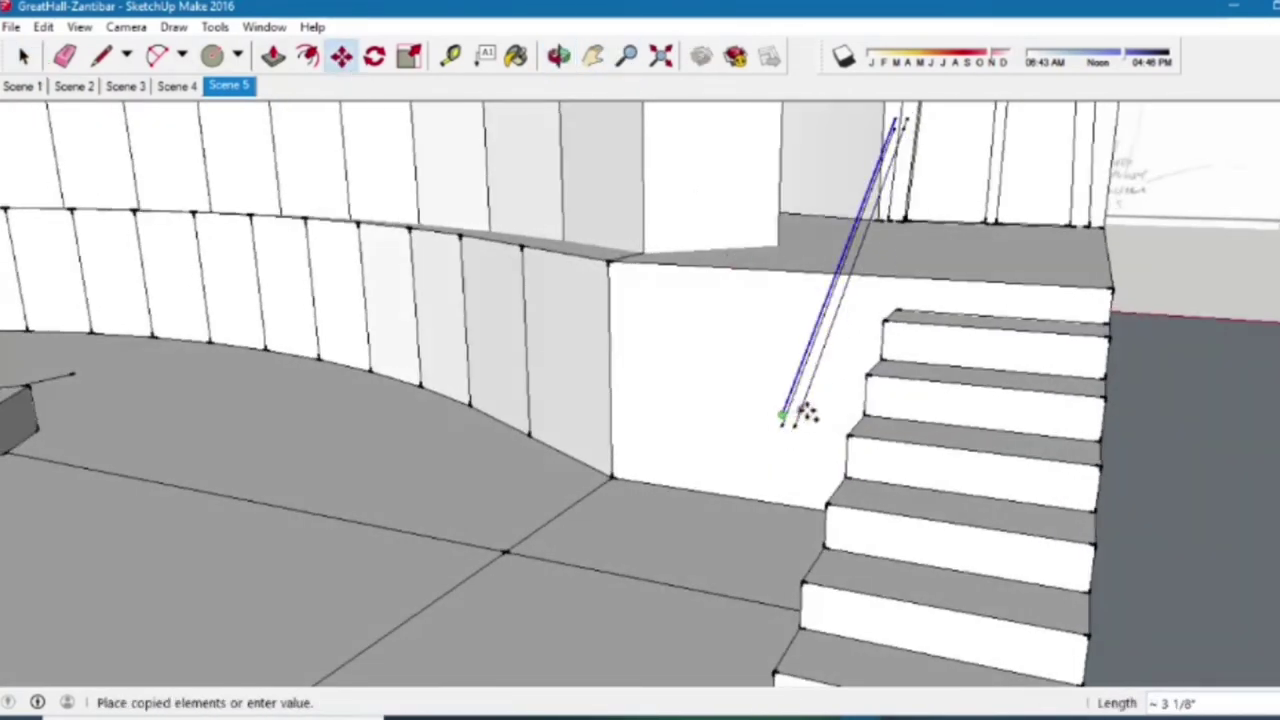
{"action": "middle_click_drag", "start_coordinate": [558, 58], "coordinate": [912, 362]}
{"action": "middle_click_drag", "start_coordinate": [816, 578], "coordinate": [580, 86], "text": "shift"}
{"action": "scroll", "coordinate": [318, 473], "scroll_direction": "down", "scroll_amount": 2}
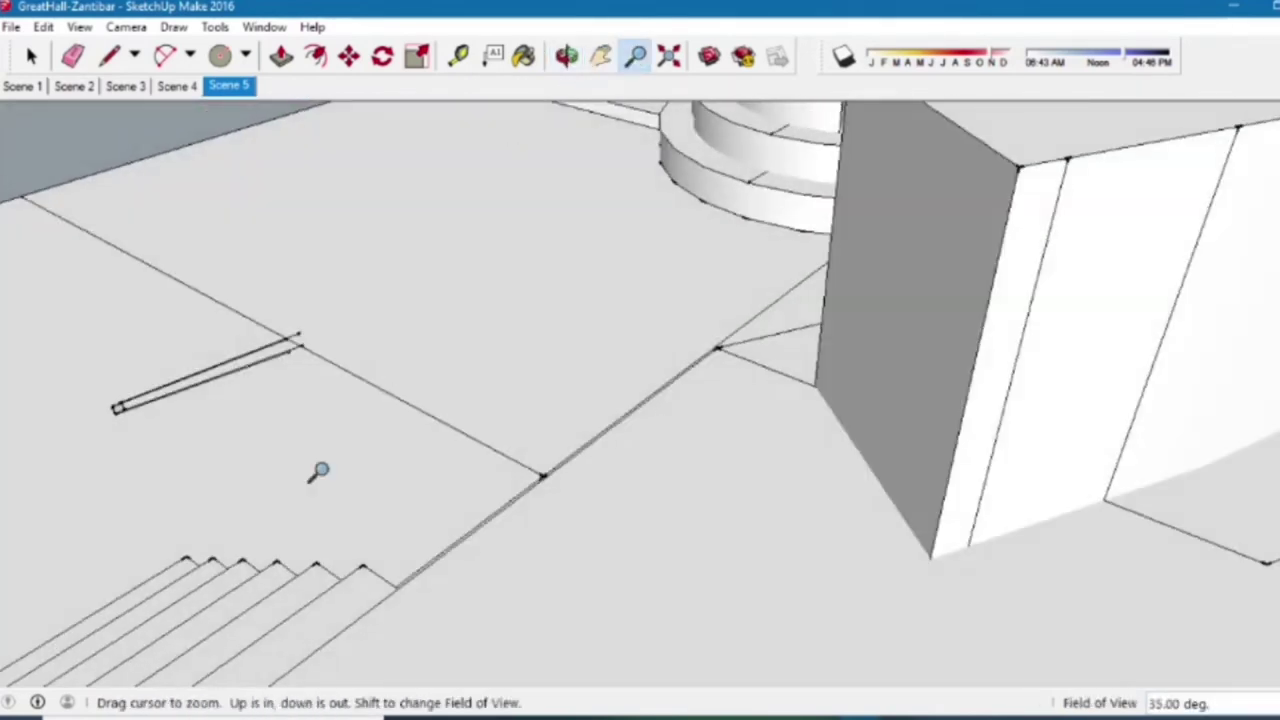
{"action": "scroll", "coordinate": [318, 473], "scroll_direction": "up", "scroll_amount": 2}
{"action": "key", "text": "l"}
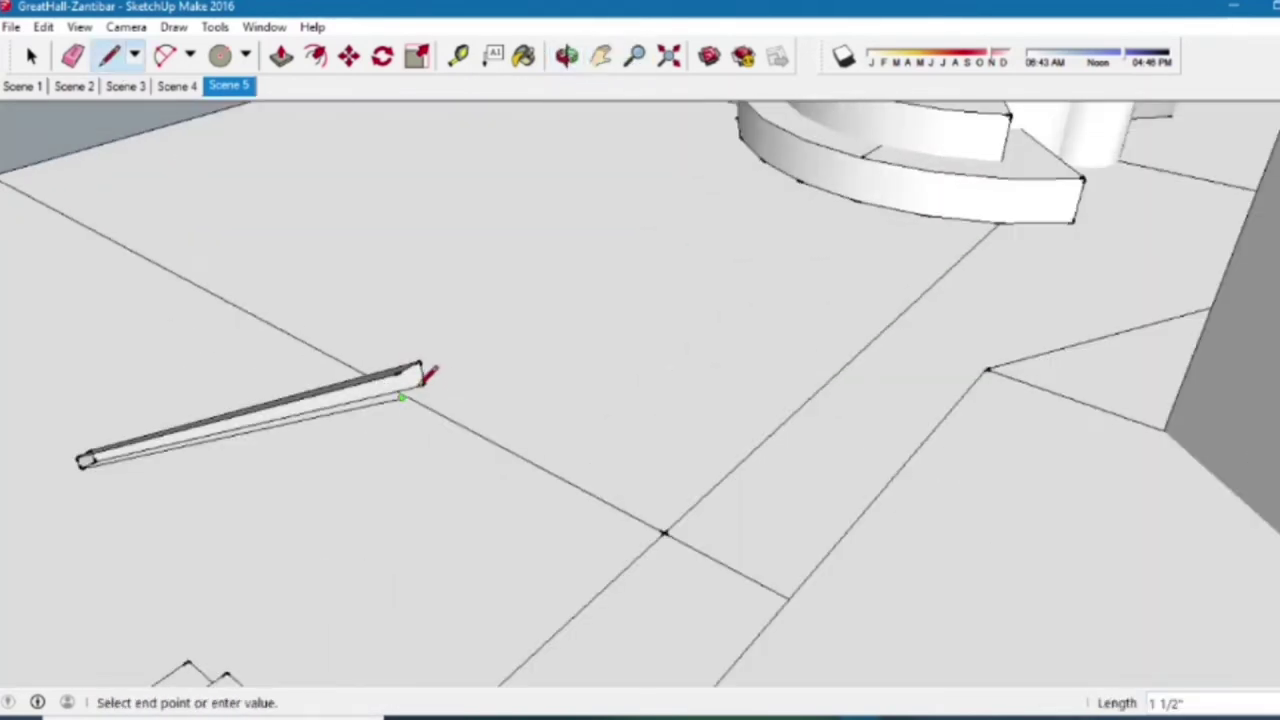
{"action": "middle_click_drag", "start_coordinate": [588, 60], "coordinate": [317, 80]}
{"action": "middle_click_drag", "start_coordinate": [800, 365], "coordinate": [551, 80], "text": "shift"}
{"action": "scroll", "coordinate": [800, 523], "scroll_direction": "up", "scroll_amount": 5}
{"action": "middle_click_drag", "start_coordinate": [800, 523], "coordinate": [929, 262]}
{"action": "scroll", "coordinate": [654, 240], "scroll_direction": "down", "scroll_amount": 3}
{"action": "middle_click_drag", "start_coordinate": [654, 240], "coordinate": [362, 100], "text": "shift"}
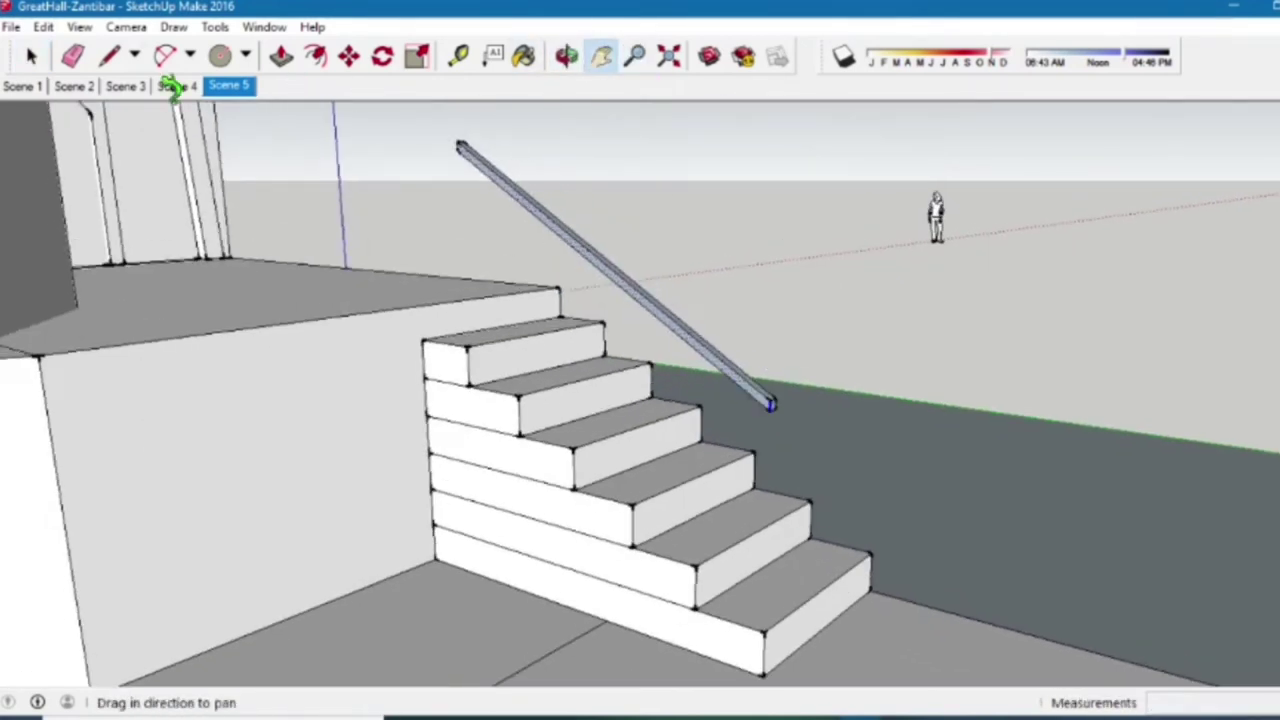
- Group the sloped handrail and, inside the group, extend its upper and lower ends horizontally
{"action": "right_click", "coordinate": [736, 376]}
{"action": "left_click", "coordinate": [790, 476]}
{"action": "key", "text": "p"}
{"action": "middle_click_drag", "start_coordinate": [805, 420], "coordinate": [429, 294]}
{"action": "scroll", "coordinate": [945, 280], "scroll_direction": "up", "scroll_amount": 5}
{"action": "middle_click_drag", "start_coordinate": [917, 318], "coordinate": [793, 350]}
{"action": "middle_click_drag", "start_coordinate": [613, 115], "coordinate": [709, 349]}
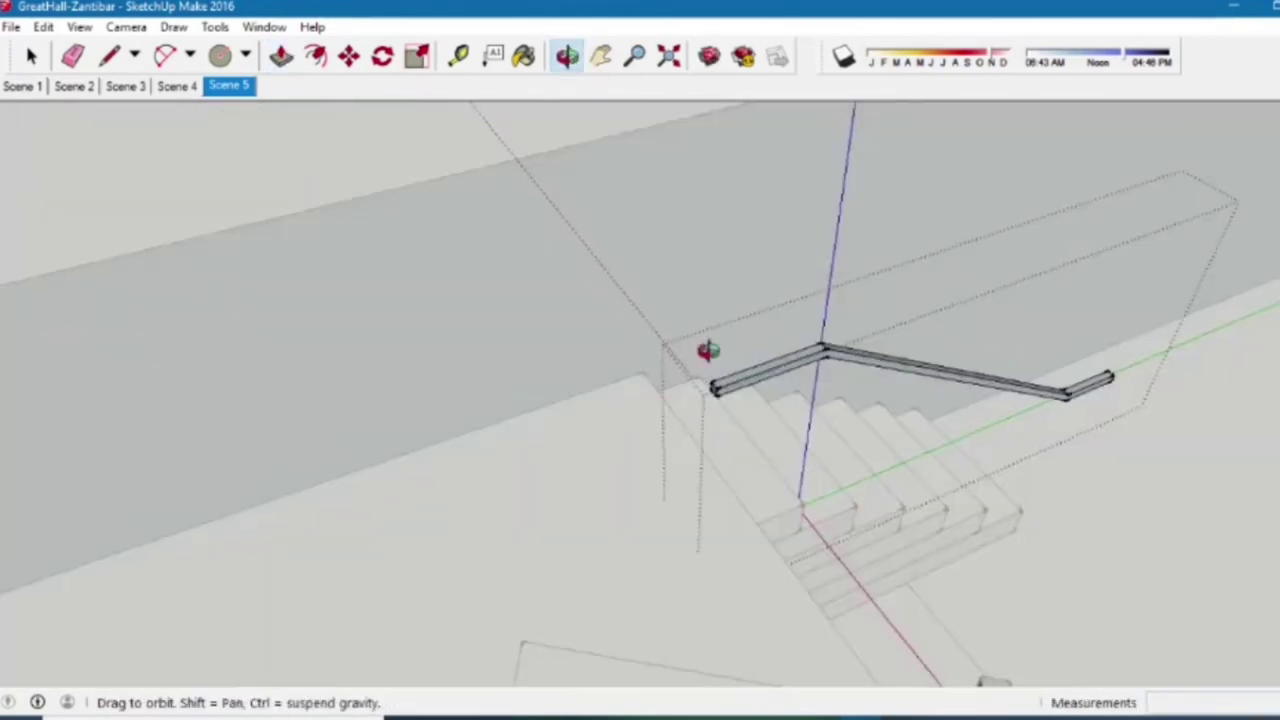
- Outline a 1 1/2" section at the end of the upper rail extension and pull it sideways across the platform toward the desk
{"action": "scroll", "coordinate": [709, 349], "scroll_direction": "up", "scroll_amount": 3}
{"action": "left_click", "coordinate": [634, 56]}
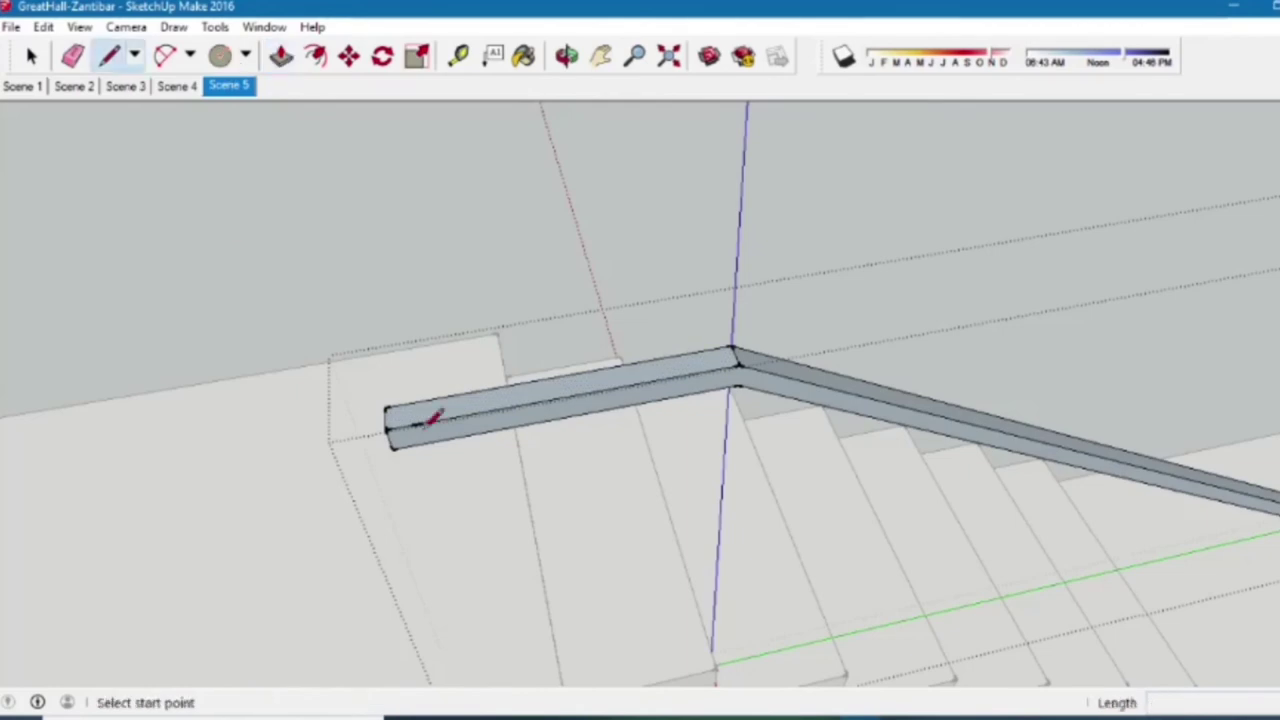
{"action": "left_click", "coordinate": [31, 56]}
{"action": "left_click", "coordinate": [634, 56]}
{"action": "scroll", "coordinate": [623, 137], "scroll_direction": "down", "scroll_amount": 5}
{"action": "middle_click_drag", "start_coordinate": [623, 137], "coordinate": [571, 63], "text": "shift"}
{"action": "scroll", "coordinate": [637, 293], "scroll_direction": "up", "scroll_amount": 2}
{"action": "left_click", "coordinate": [566, 56]}
{"action": "left_click_drag", "start_coordinate": [571, 150], "coordinate": [134, 80]}
{"action": "scroll", "coordinate": [441, 208], "scroll_direction": "up", "scroll_amount": 2}
{"action": "key", "text": "p"}
{"action": "key", "text": "l"}
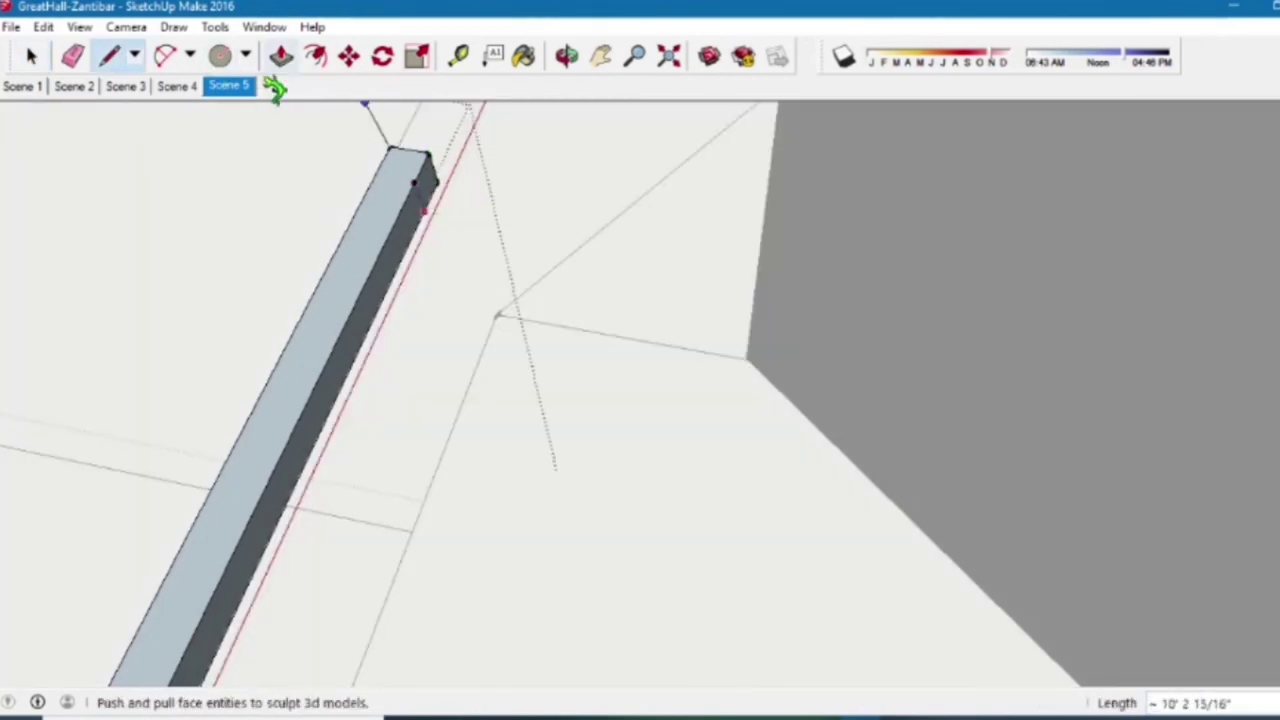
{"action": "key", "text": "p"}
{"action": "left_click_drag", "start_coordinate": [421, 172], "coordinate": [1150, 320]}
- Mark off a square under the upper rail's corner and pull it down to the platform as a post
{"action": "key", "text": "space"}
{"action": "scroll", "coordinate": [686, 118], "scroll_direction": "up", "scroll_amount": 4}
{"action": "middle_click_drag", "start_coordinate": [686, 118], "coordinate": [660, 125], "text": "shift"}
{"action": "key", "text": "z"}
{"action": "scroll", "coordinate": [597, 92], "scroll_direction": "up", "scroll_amount": 2}
{"action": "key", "text": "space"}
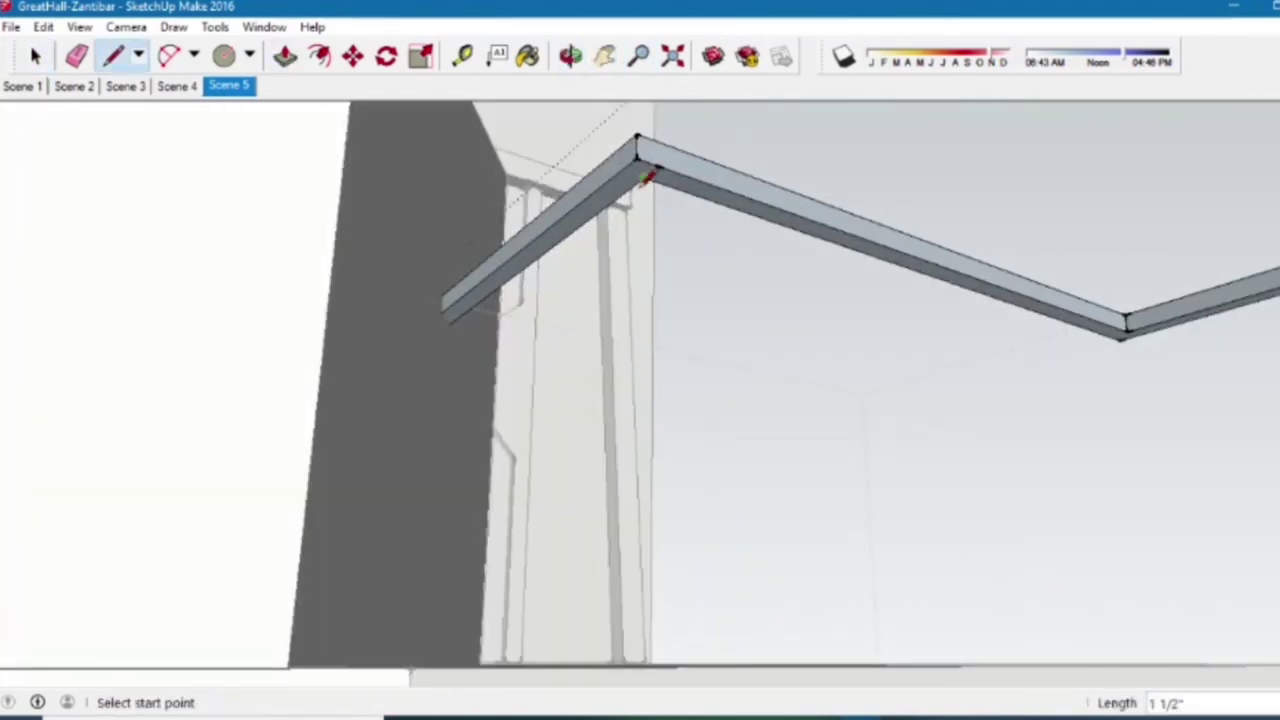
{"action": "key", "text": "p"}
{"action": "left_click_drag", "start_coordinate": [640, 170], "coordinate": [643, 650]}
{"action": "key", "text": "space"}
- Pull a second square section of the platform rail down to the platform floor as another post
{"action": "middle_click_drag", "start_coordinate": [857, 334], "coordinate": [891, 363], "text": "shift"}
{"action": "key", "text": "z"}
{"action": "left_click_drag", "start_coordinate": [891, 363], "coordinate": [273, 88]}
{"action": "key", "text": "p"}
{"action": "left_click_drag", "start_coordinate": [1100, 228], "coordinate": [1120, 640]}
- Extrude a post downward from the lower bend of the handrail to the foot of the stairs
{"action": "key", "text": "shift+z"}
{"action": "left_click", "coordinate": [571, 55]}
{"action": "left_click_drag", "start_coordinate": [600, 300], "coordinate": [640, 449]}
{"action": "key", "text": "h"}
{"action": "scroll", "coordinate": [694, 214], "scroll_direction": "up", "scroll_amount": 5}
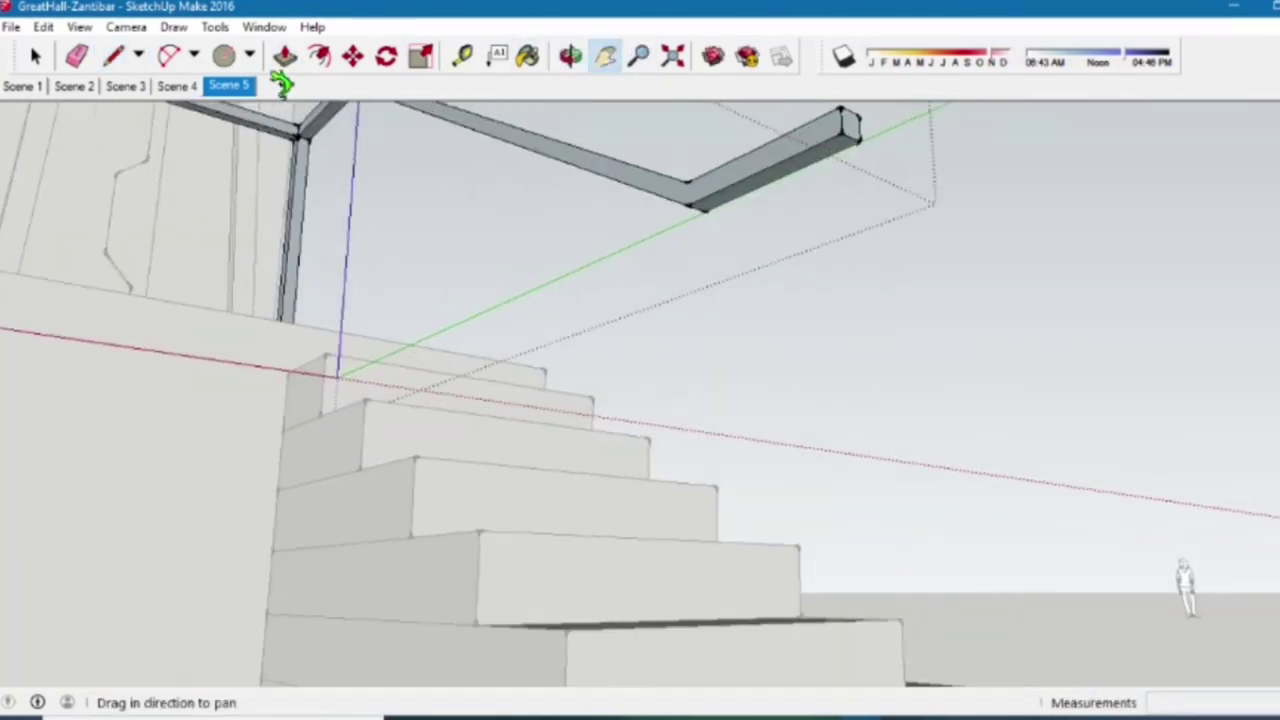
{"action": "left_click_drag", "start_coordinate": [703, 265], "coordinate": [703, 600]}
{"action": "left_click", "coordinate": [35, 55]}
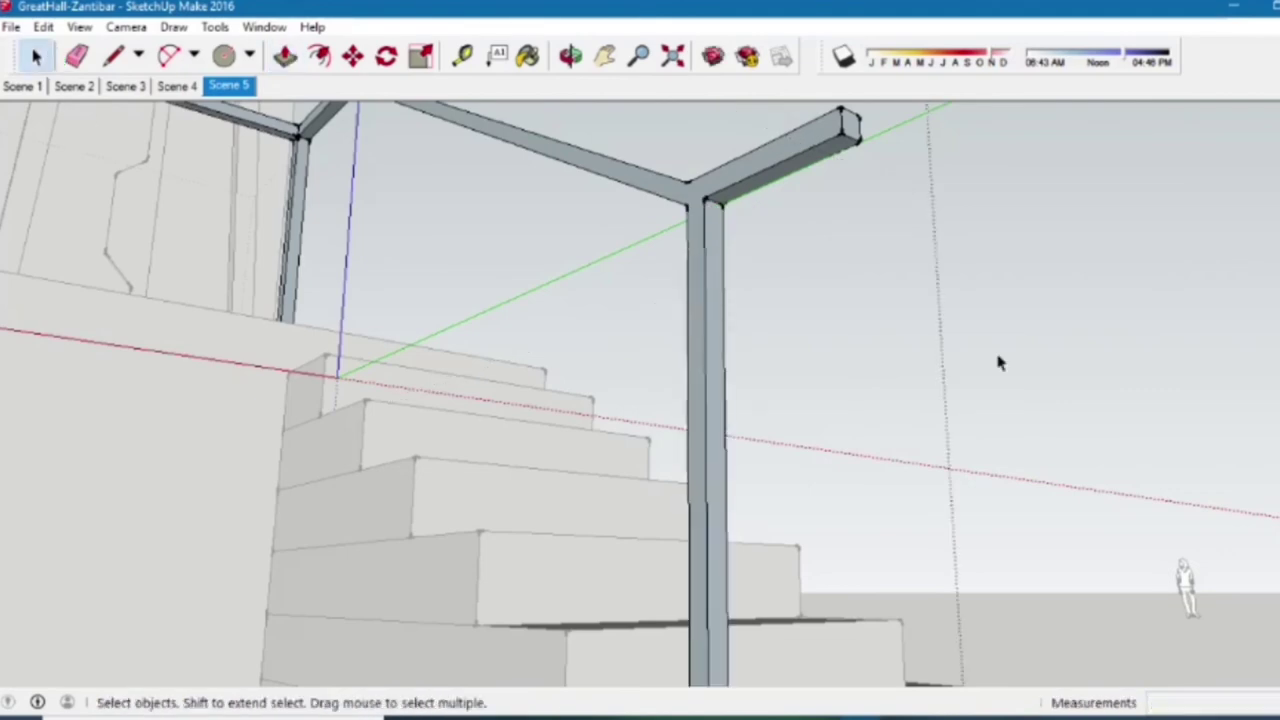
- Bring the whole set with its stair handrails back into view and save the model
{"action": "left_click", "coordinate": [571, 55]}
{"action": "scroll", "coordinate": [640, 360], "scroll_direction": "down", "scroll_amount": 5}
{"action": "left_click_drag", "start_coordinate": [640, 360], "coordinate": [820, 512], "text": "shift"}
{"action": "scroll", "coordinate": [900, 420], "scroll_direction": "up", "scroll_amount": 3}
{"action": "left_click", "coordinate": [11, 27]}
{"action": "left_click", "coordinate": [40, 102]}
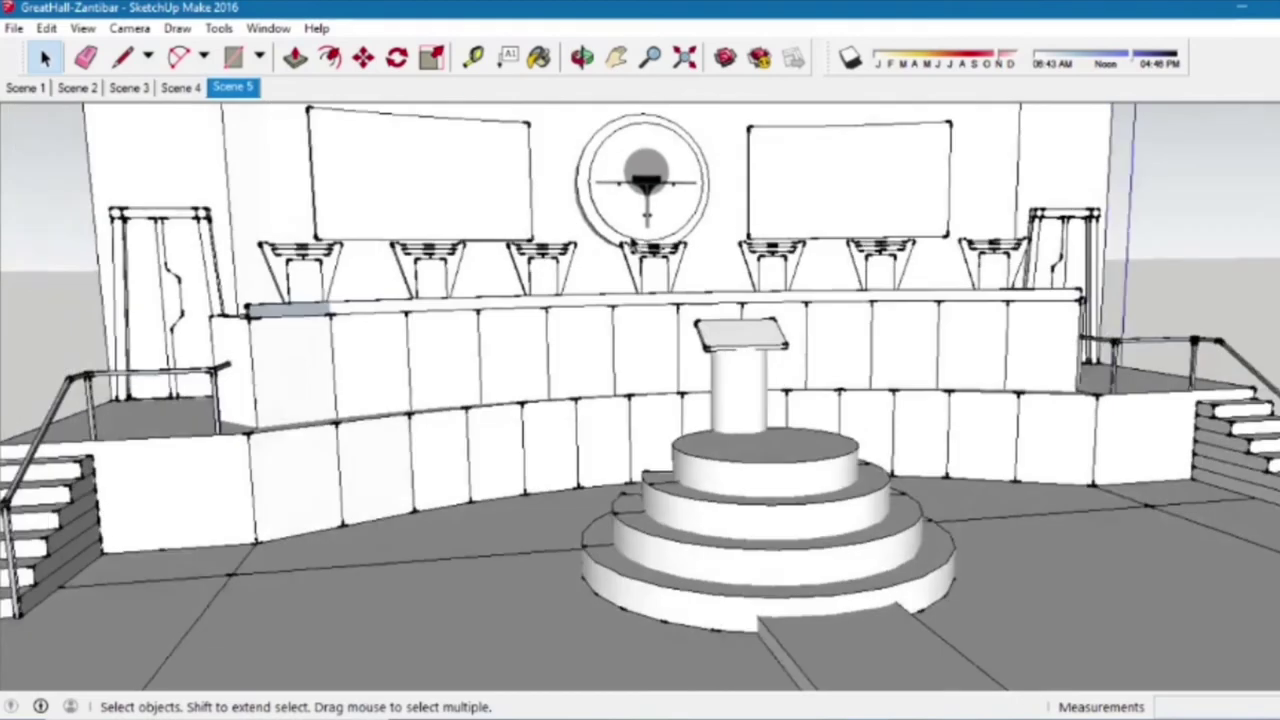
- Review the set in Scene 3, Scene 4 and Scene 5, checking the handrails, desk consoles and overhead ring
{"action": "left_click", "coordinate": [126, 87]}
{"action": "left_click", "coordinate": [181, 87]}
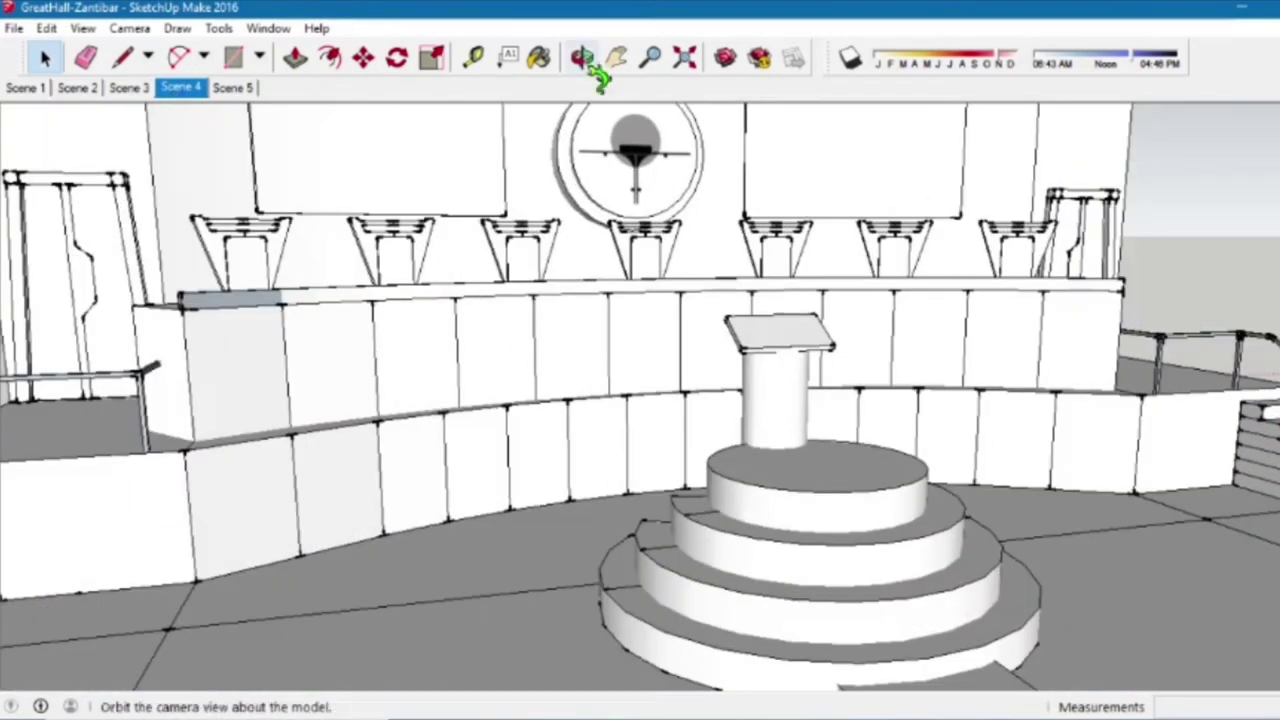
{"action": "left_click", "coordinate": [582, 56]}
{"action": "scroll", "coordinate": [768, 486], "scroll_direction": "down", "scroll_amount": 5}
{"action": "left_click_drag", "start_coordinate": [1094, 471], "coordinate": [1000, 150]}
{"action": "key", "text": "h"}
{"action": "scroll", "coordinate": [1000, 120], "scroll_direction": "up", "scroll_amount": 3}
{"action": "left_click", "coordinate": [230, 88]}
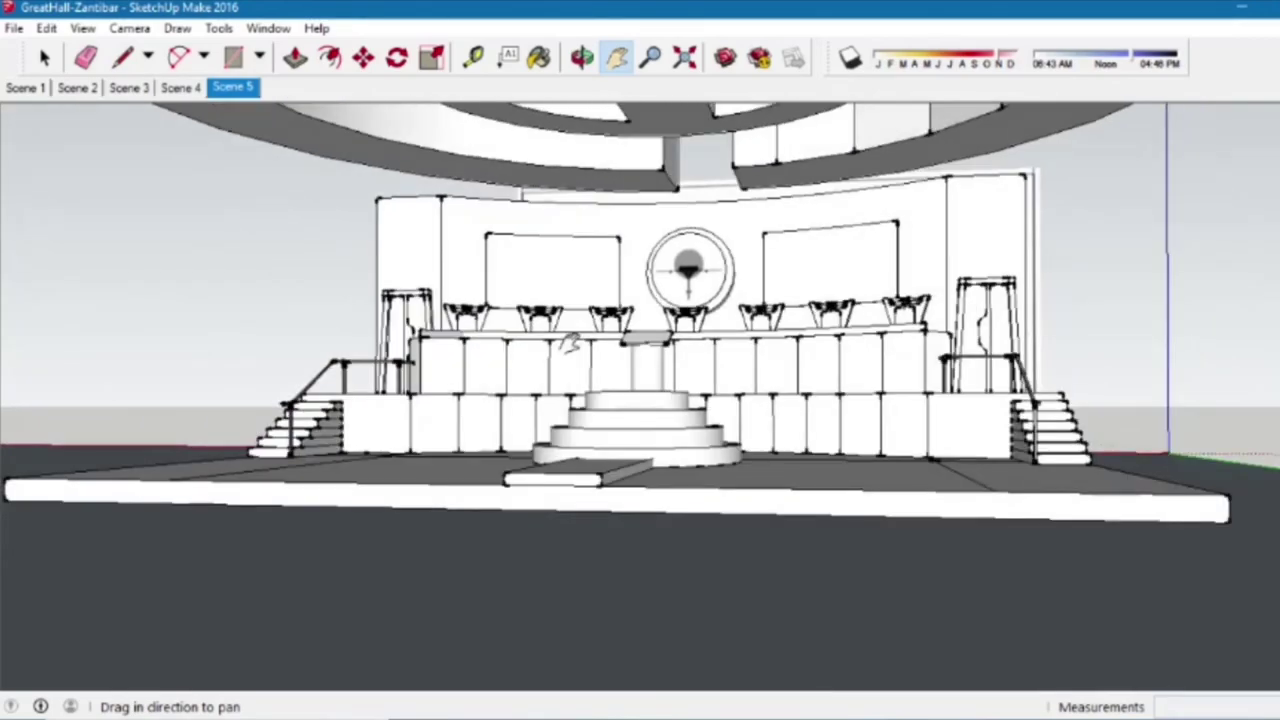